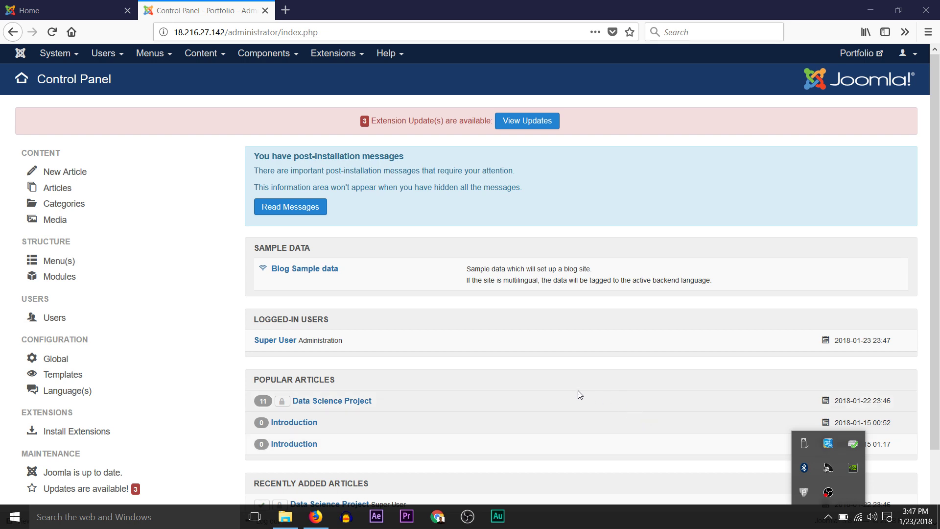
- Switch to the public homepage tab and scroll over the DataScience Project banner
{"action": "left_click", "coordinate": [580, 395]}
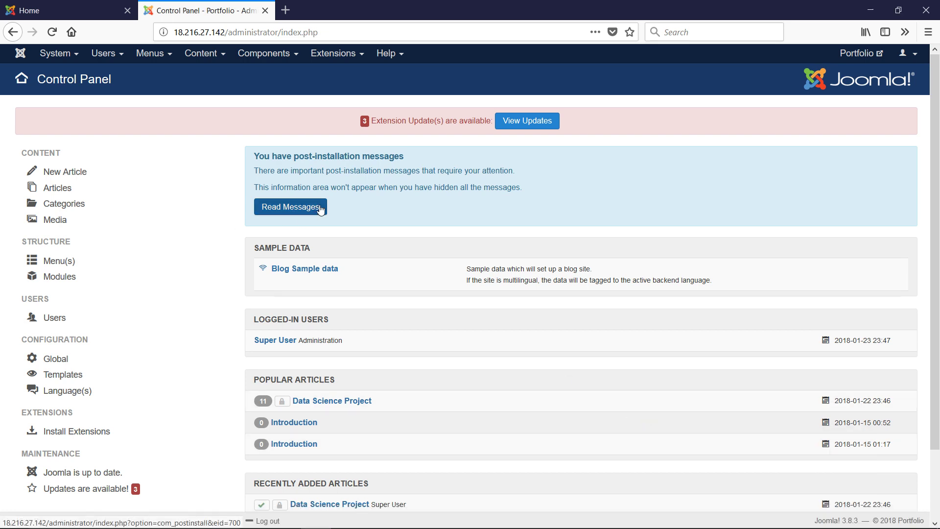
{"action": "left_click", "coordinate": [84, 11]}
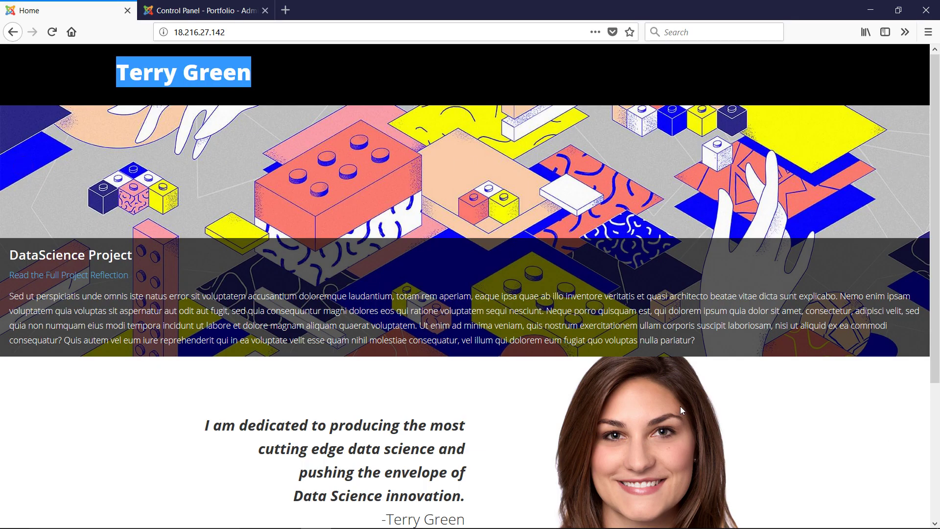
{"action": "scroll", "coordinate": [683, 411], "scroll_direction": "down", "scroll_amount": 2}
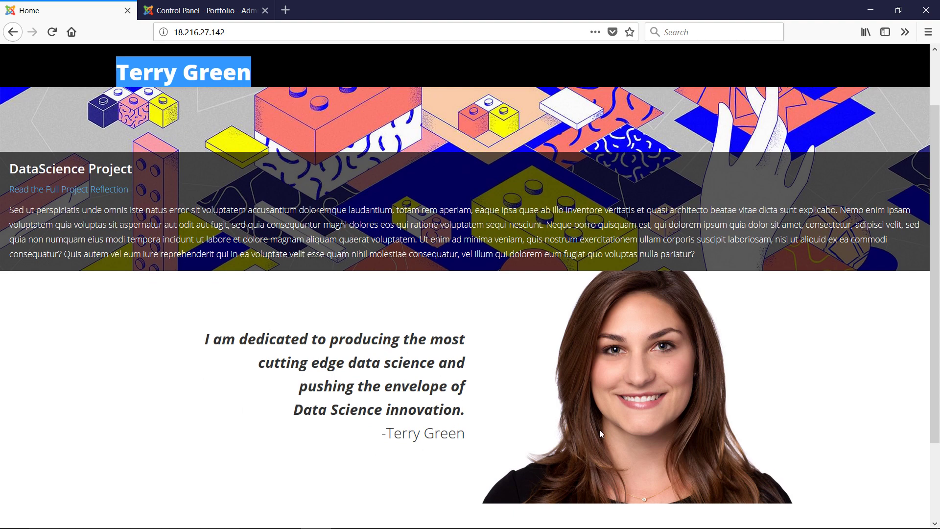
{"action": "scroll", "coordinate": [623, 427], "scroll_direction": "up", "scroll_amount": 3}
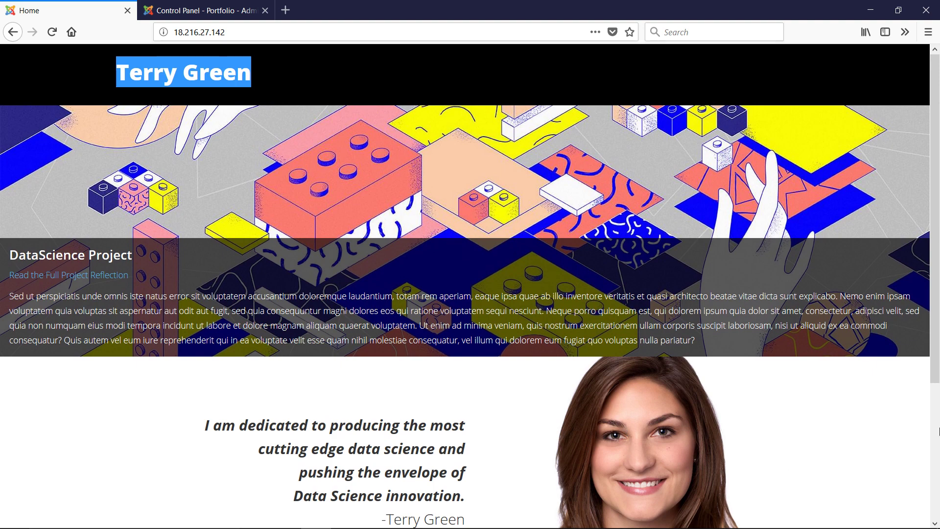
{"action": "mouse_move", "coordinate": [636, 338]}
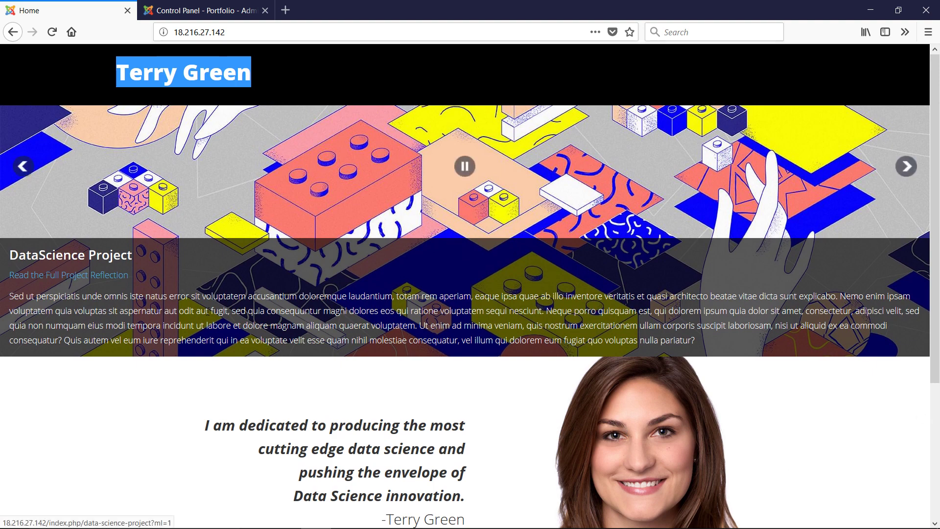
- Open 'Read the Full Project Reflection', scroll through it, select its title, and close it
{"action": "left_click", "coordinate": [97, 276]}
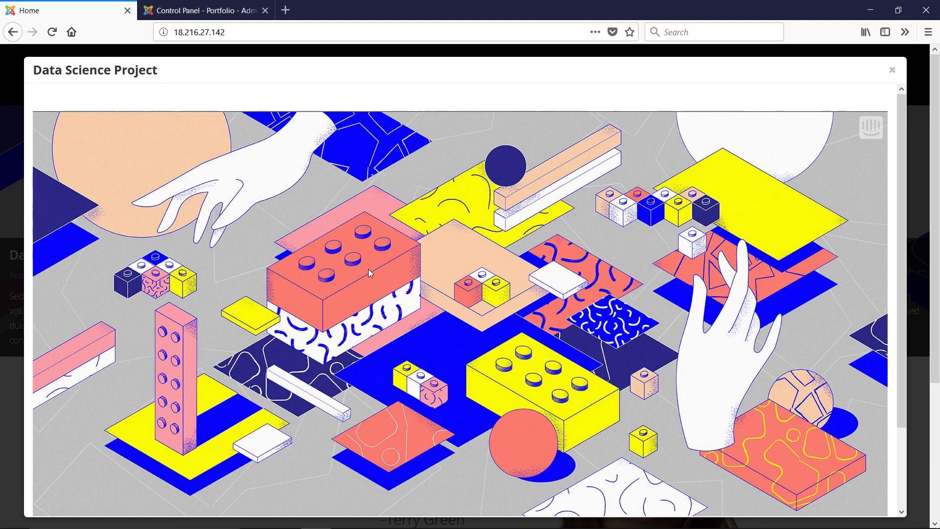
{"action": "scroll", "coordinate": [368, 269], "scroll_direction": "down", "scroll_amount": 3}
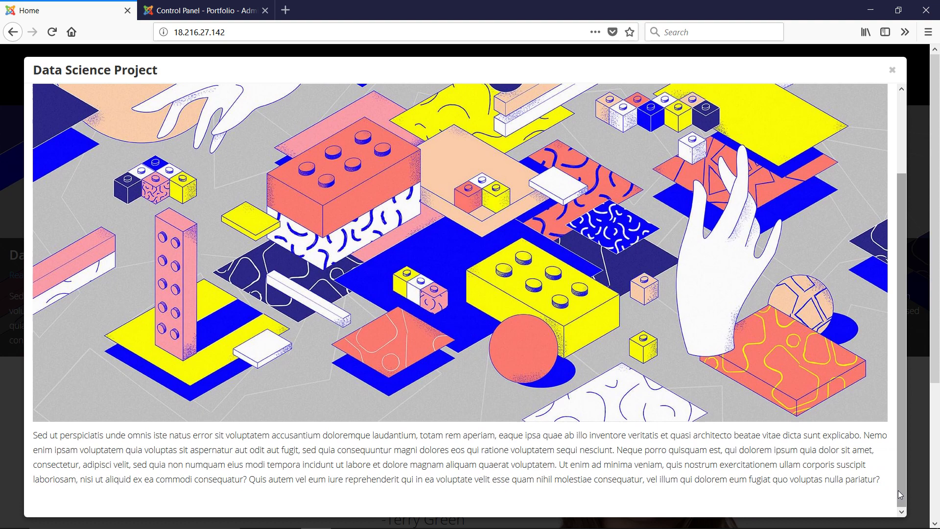
{"action": "left_click_drag", "start_coordinate": [898, 490], "coordinate": [936, 485]}
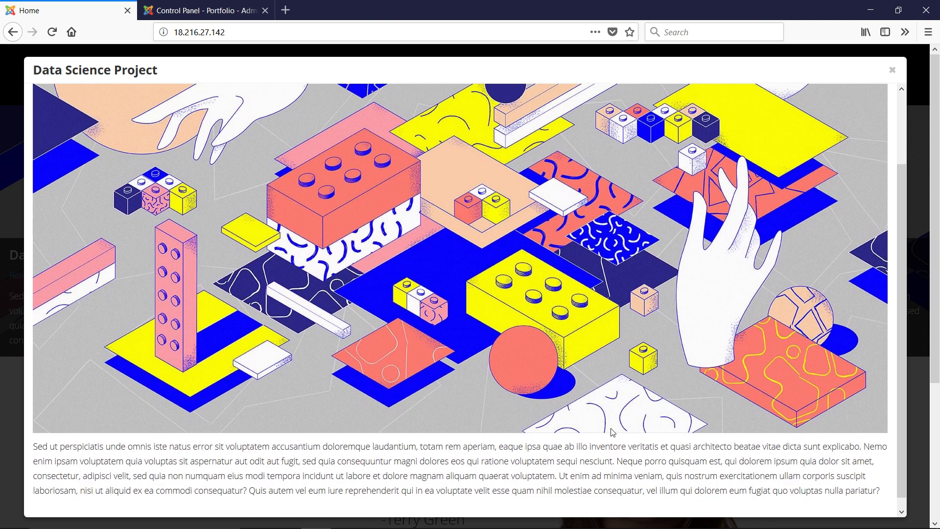
{"action": "triple_click", "coordinate": [144, 73]}
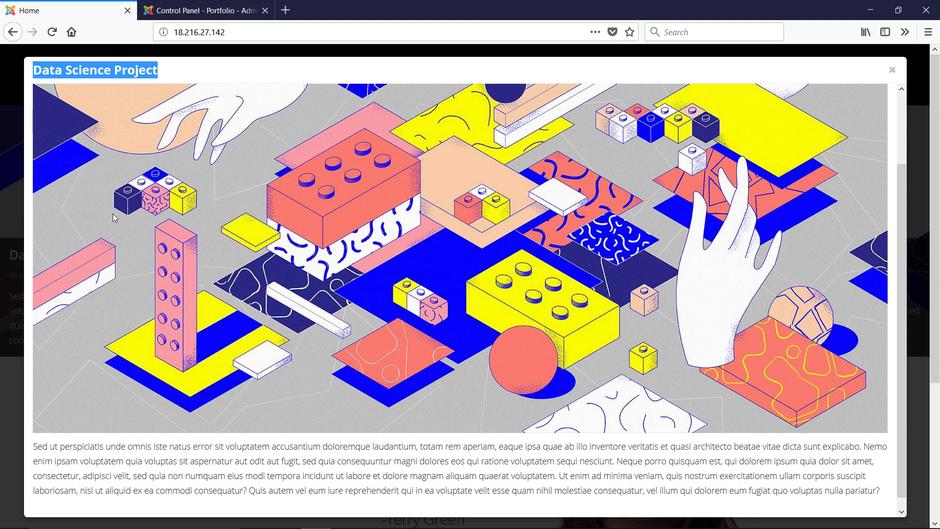
{"action": "left_click", "coordinate": [892, 72]}
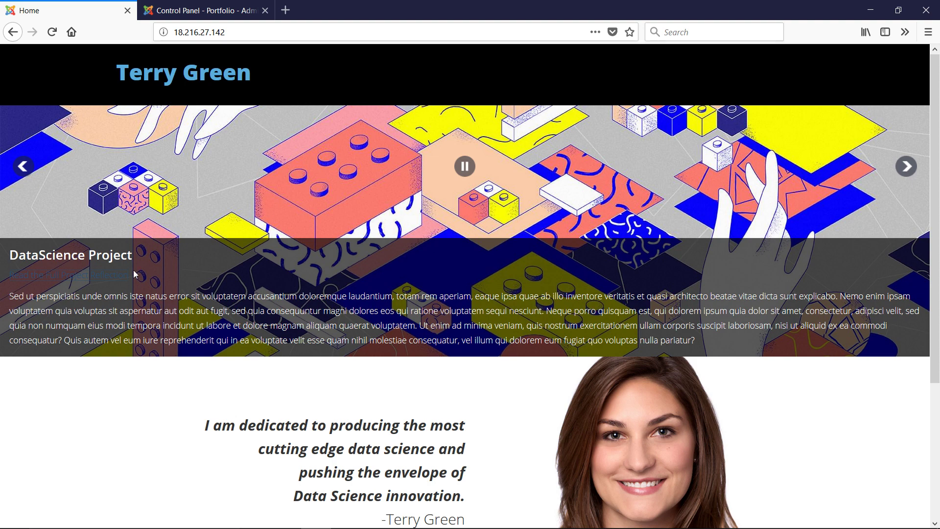
- From the Control Panel, go through Content > Categories to Articles; open Data Science Project in a new tab
{"action": "left_click", "coordinate": [186, 8]}
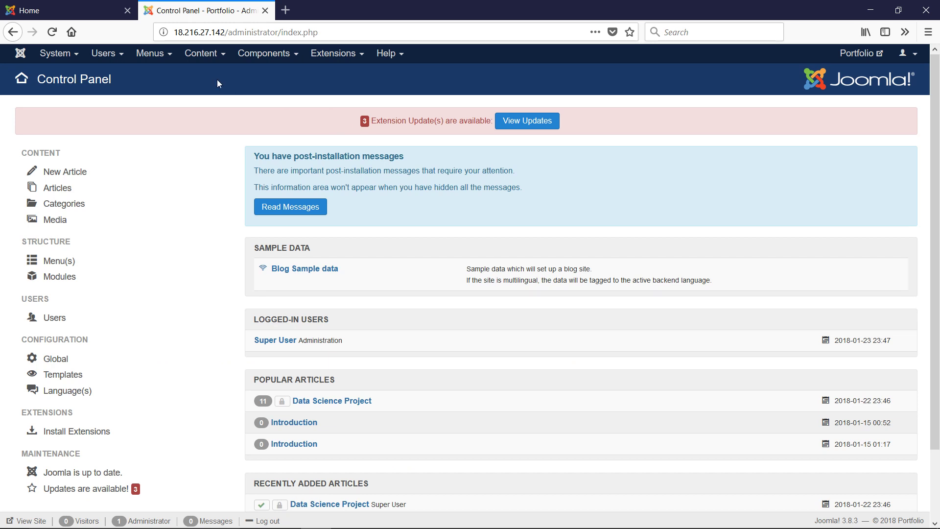
{"action": "left_click", "coordinate": [212, 58]}
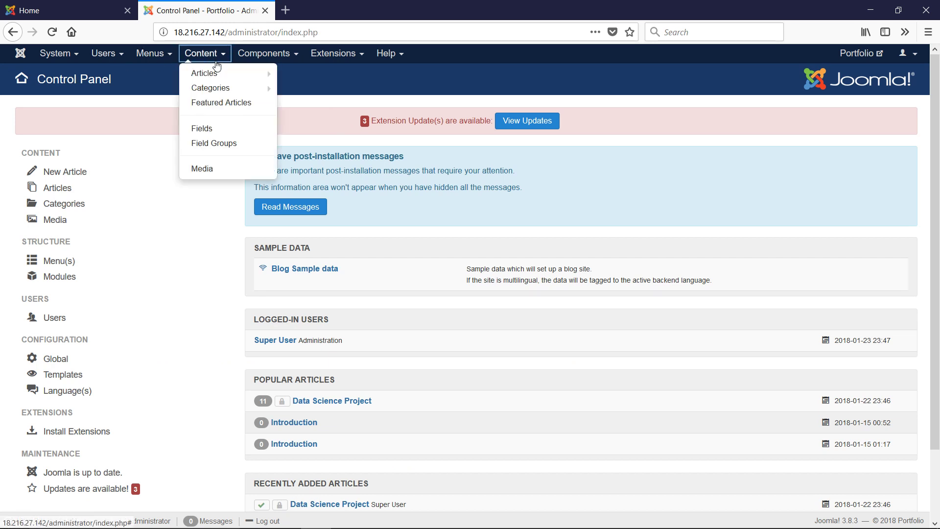
{"action": "left_click", "coordinate": [228, 92]}
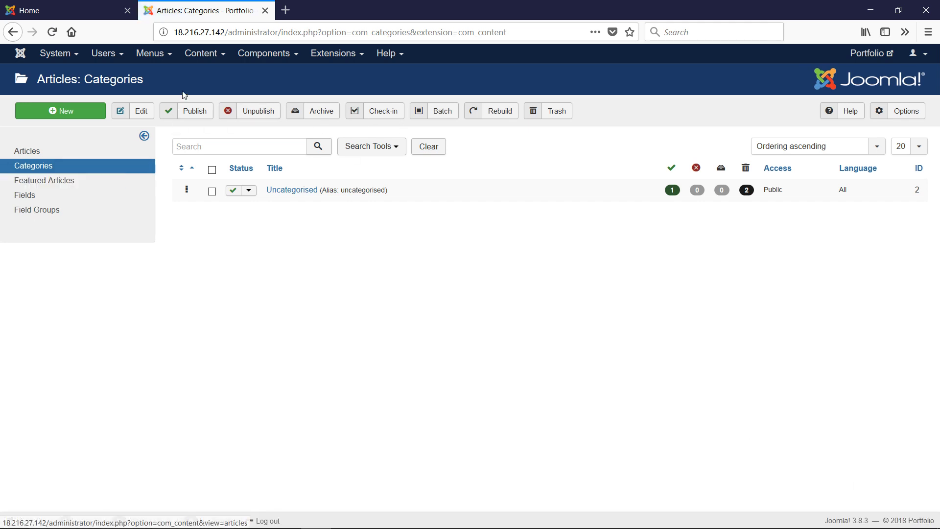
{"action": "left_click", "coordinate": [206, 73]}
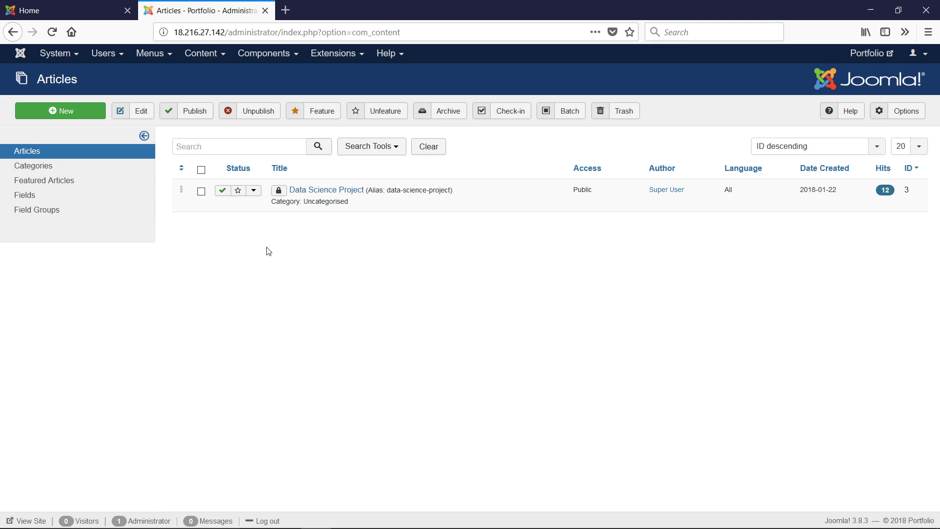
{"action": "middle_click", "coordinate": [328, 191]}
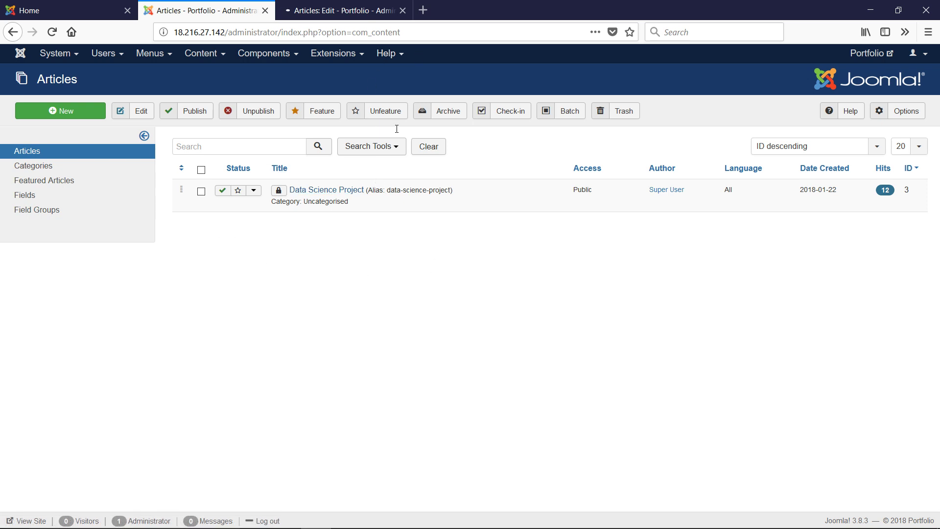
- Create a new article titled 'Data Visualization'
{"action": "left_click", "coordinate": [92, 115]}
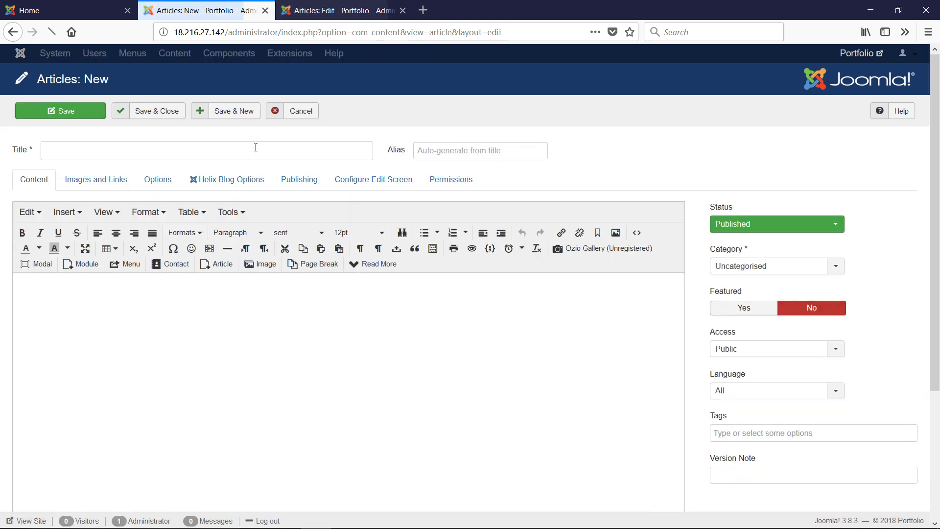
{"action": "left_click", "coordinate": [256, 148]}
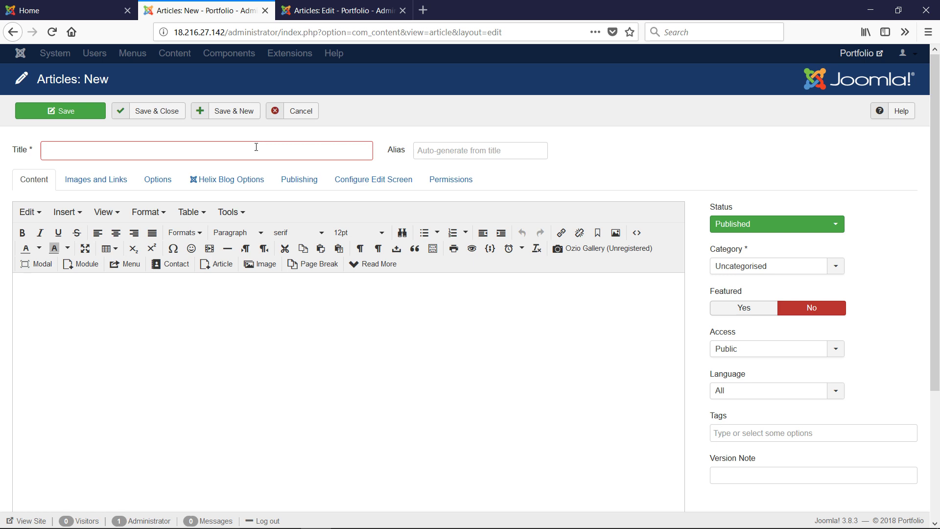
{"action": "type", "text": "Data V"}
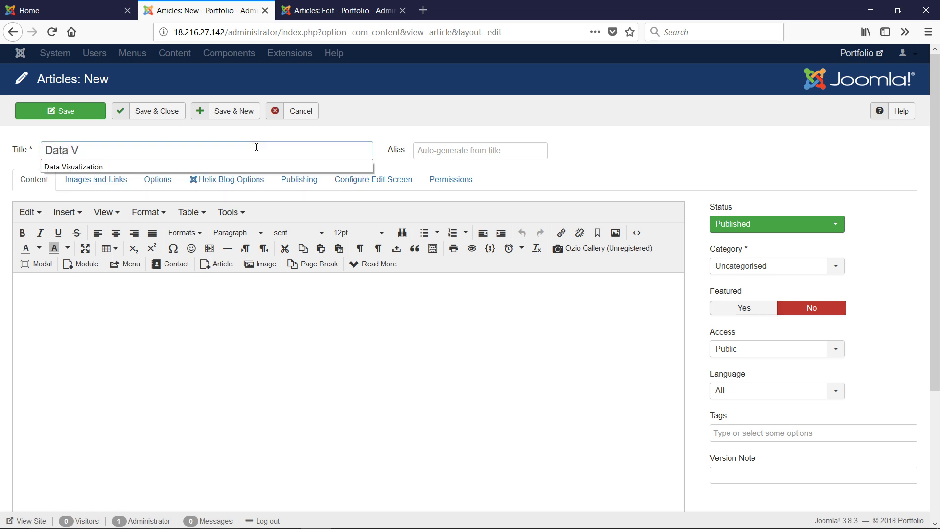
{"action": "type", "text": "isualization"}
{"action": "left_click", "coordinate": [122, 390]}
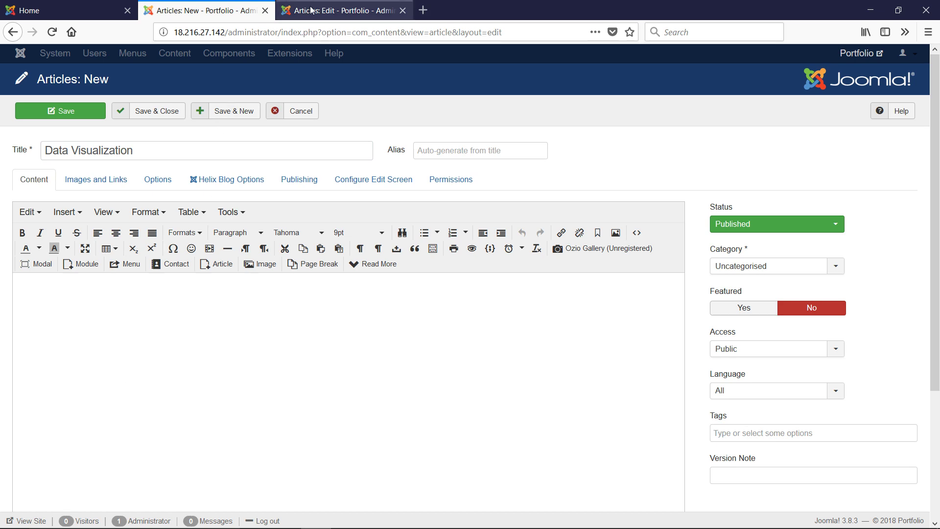
- Compare the Data Science Project article's paragraph font, then return to the new article
{"action": "left_click", "coordinate": [338, 10]}
{"action": "left_click_drag", "start_coordinate": [298, 395], "coordinate": [11, 355]}
{"action": "key", "text": "ctrl+c"}
{"action": "left_click", "coordinate": [234, 11]}
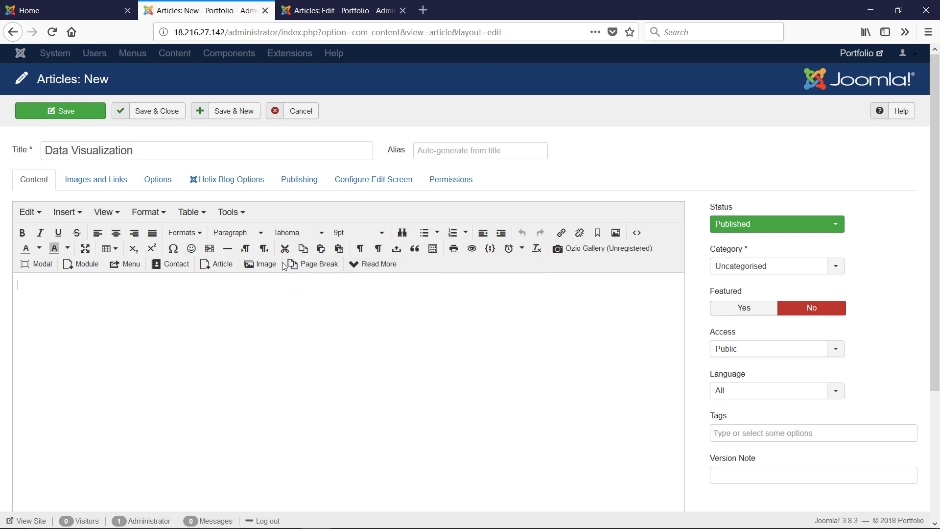
- Insert dataviz.png from the projects image folder into the article body
{"action": "left_click", "coordinate": [261, 265]}
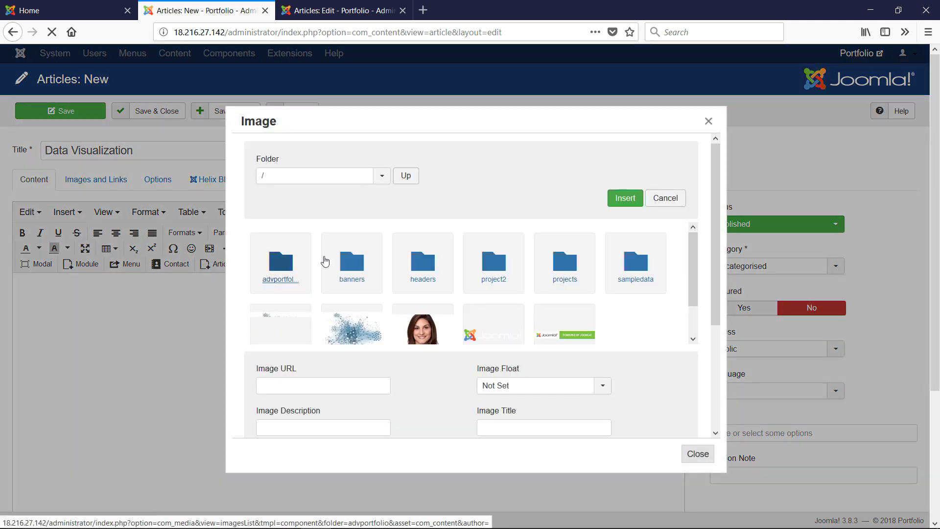
{"action": "left_click_drag", "start_coordinate": [700, 306], "coordinate": [697, 321]}
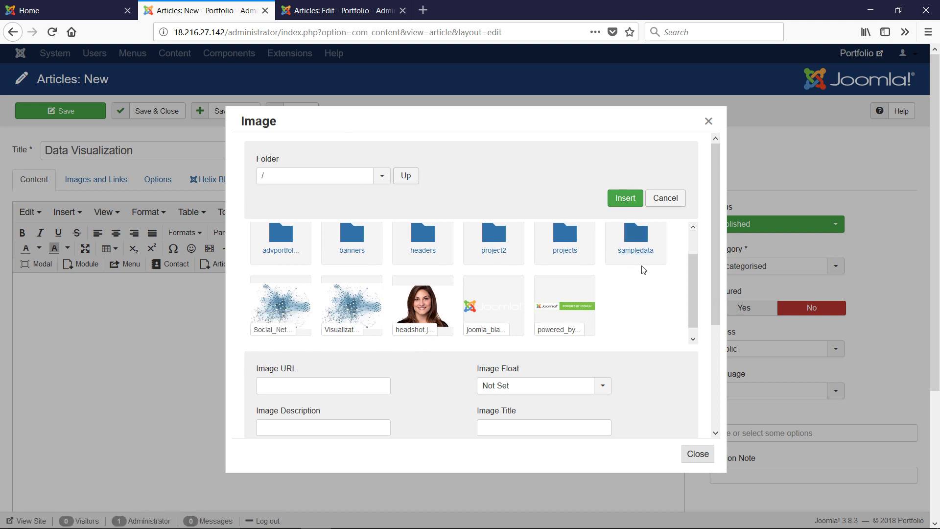
{"action": "left_click_drag", "start_coordinate": [692, 296], "coordinate": [695, 276]}
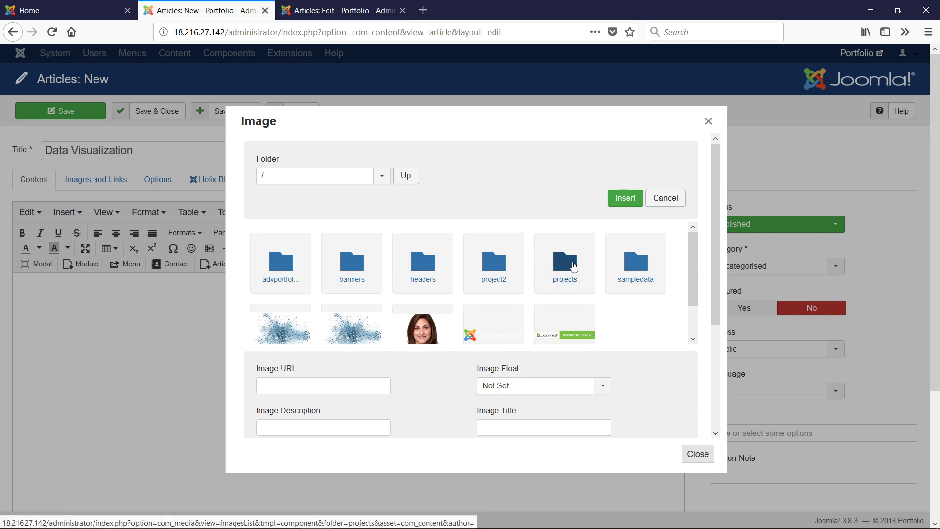
{"action": "left_click", "coordinate": [574, 266]}
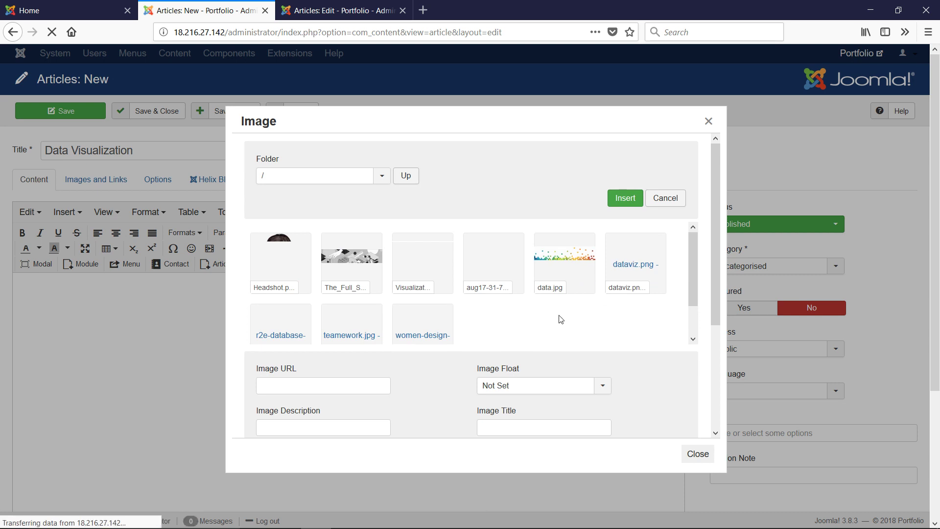
{"action": "left_click", "coordinate": [633, 268]}
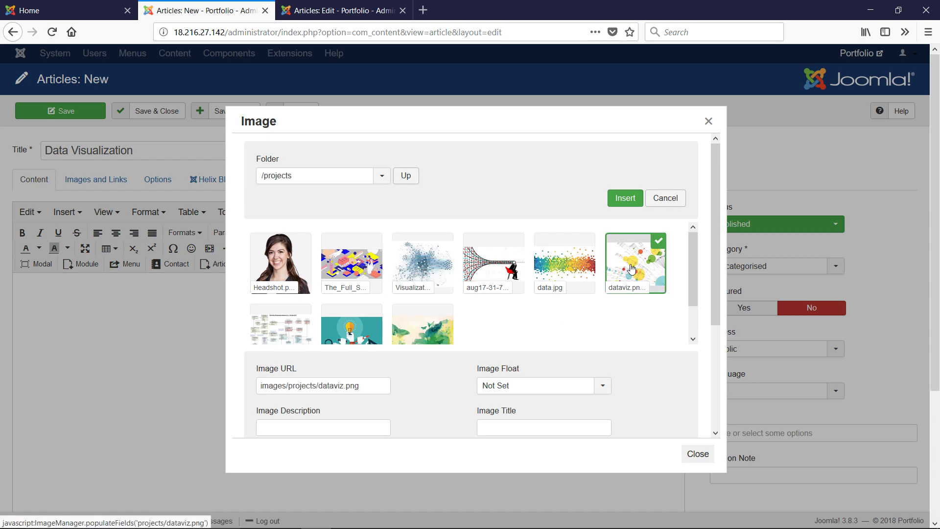
{"action": "left_click", "coordinate": [627, 198]}
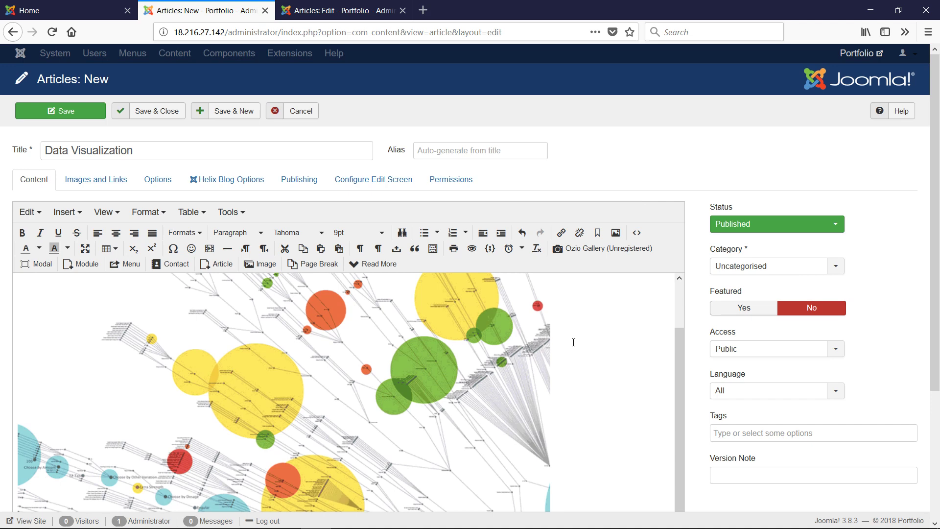
- Set the inserted chart image's height to 200 in its image properties
{"action": "left_click", "coordinate": [540, 382]}
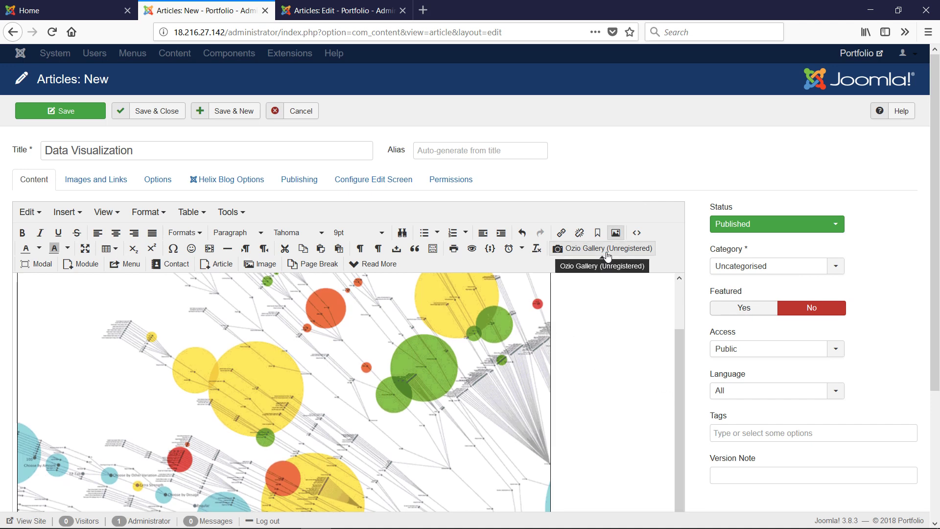
{"action": "scroll", "coordinate": [627, 380], "scroll_direction": "down", "scroll_amount": 5}
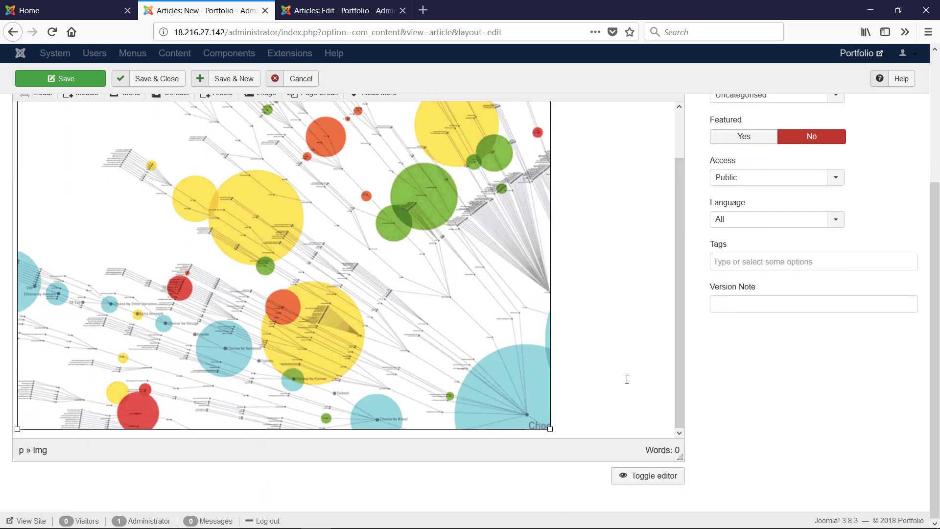
{"action": "scroll", "coordinate": [626, 379], "scroll_direction": "up", "scroll_amount": 5}
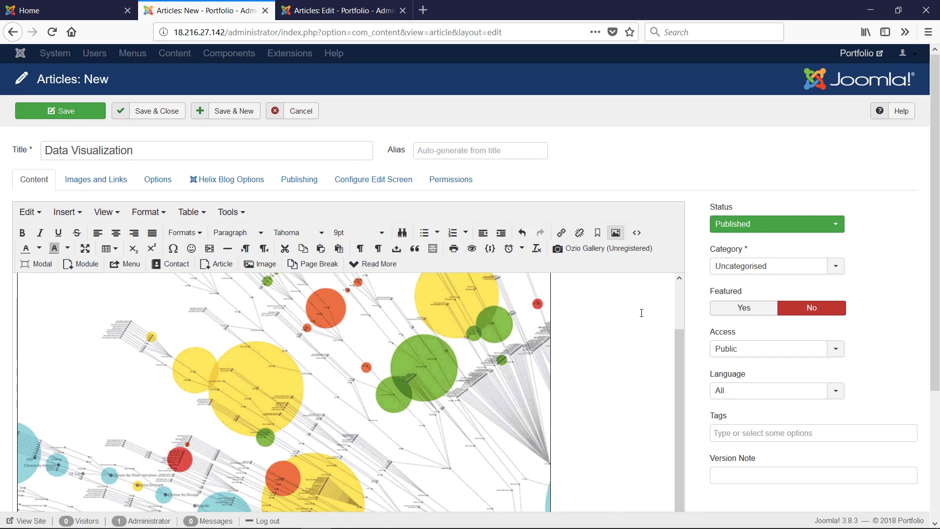
{"action": "left_click", "coordinate": [616, 233]}
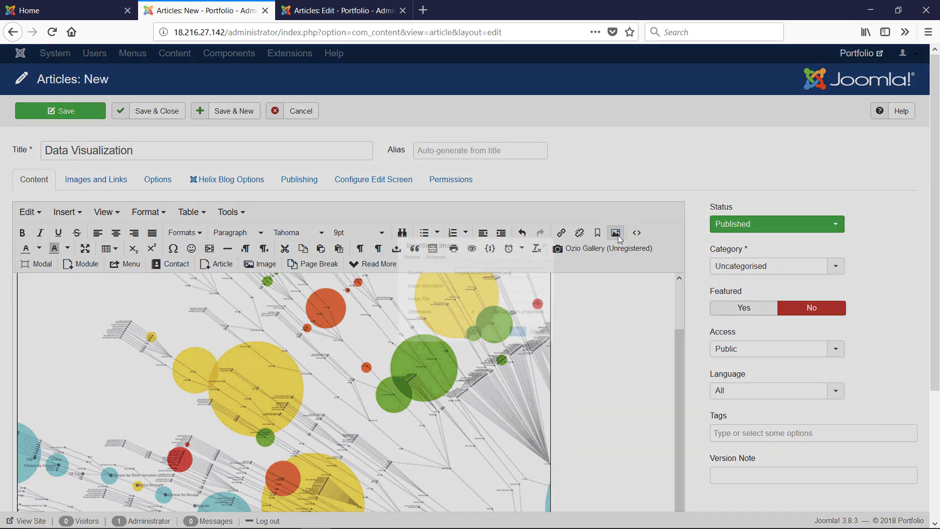
{"action": "left_click", "coordinate": [490, 332]}
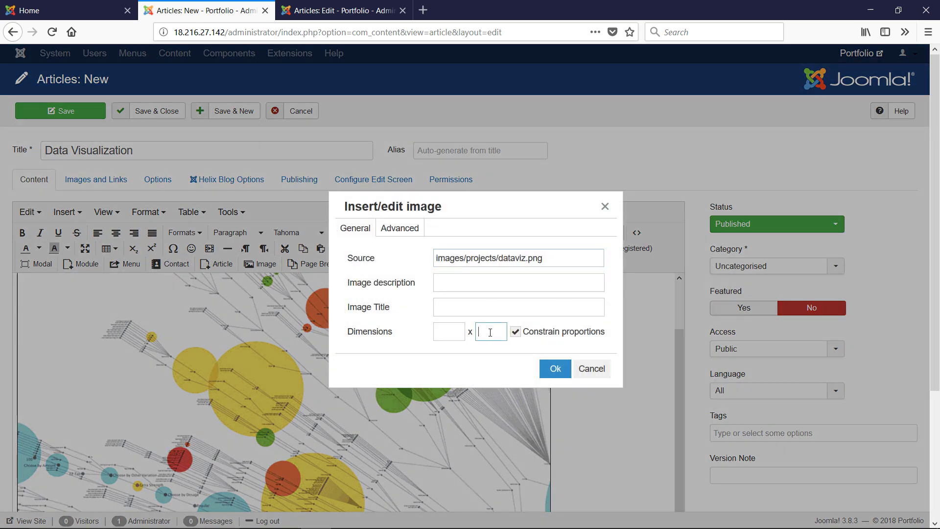
{"action": "left_click", "coordinate": [587, 368]}
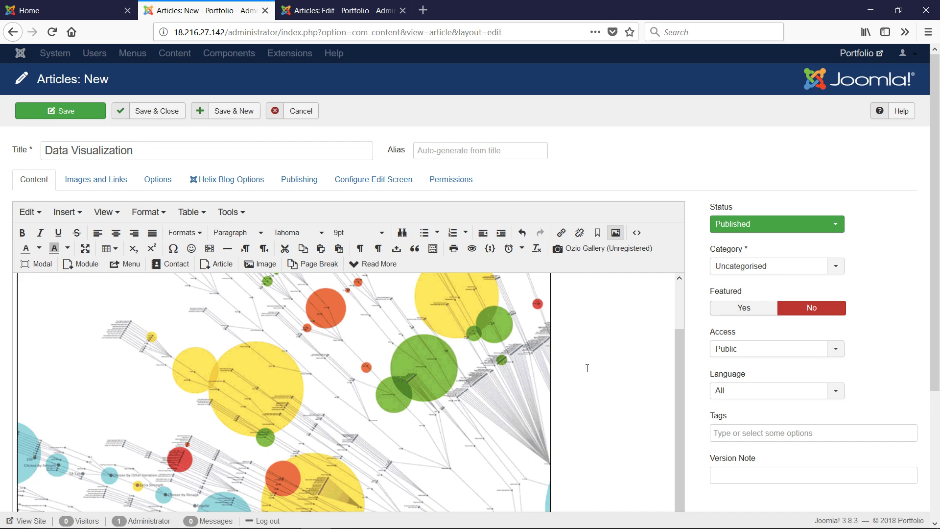
{"action": "left_click", "coordinate": [616, 233]}
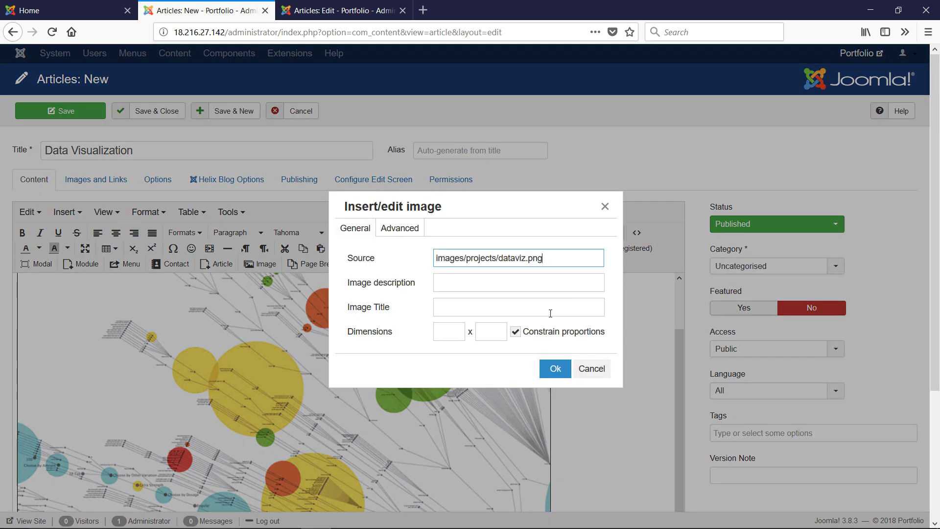
{"action": "left_click", "coordinate": [498, 334]}
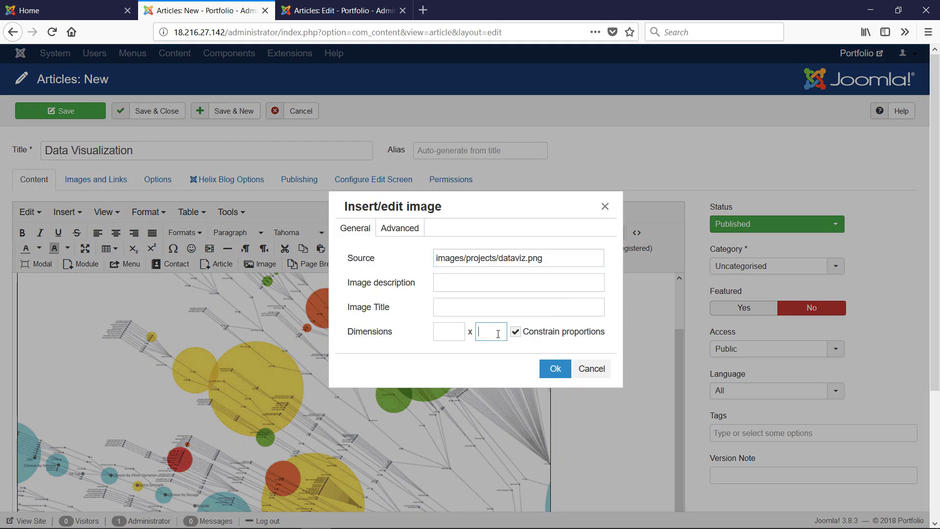
{"action": "type", "text": "200"}
{"action": "left_click", "coordinate": [552, 370]}
- Paste a Lorem ipsum paragraph below the image and compare it with the Data Science Project article
{"action": "left_click", "coordinate": [481, 436]}
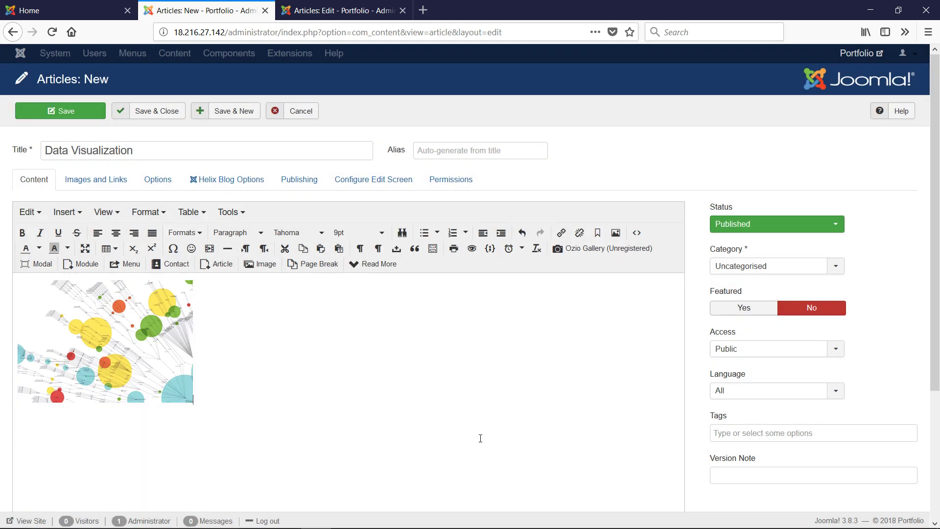
{"action": "key", "text": "ctrl+v"}
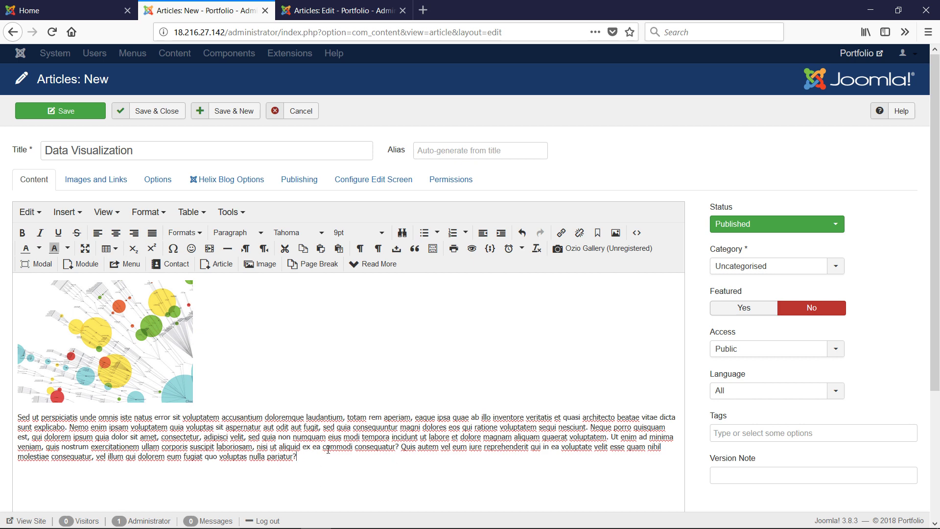
{"action": "left_click_drag", "start_coordinate": [328, 449], "coordinate": [188, 381]}
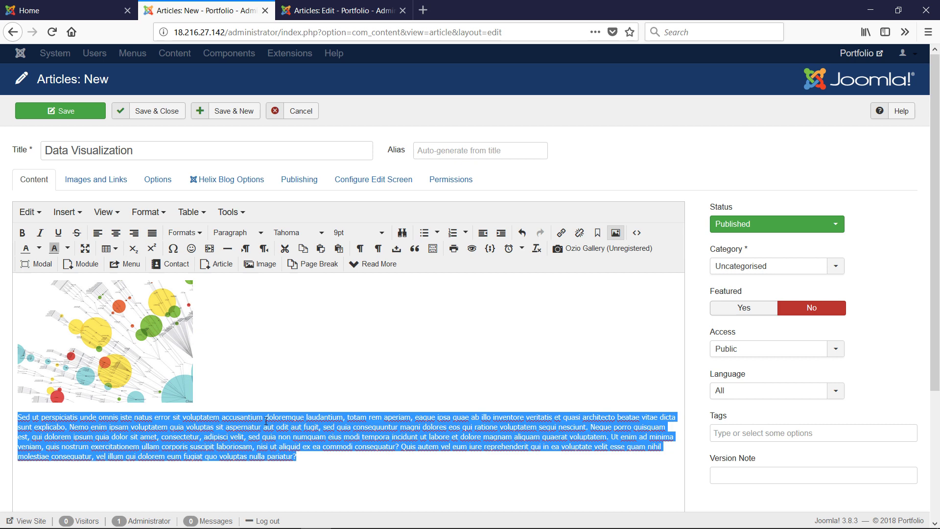
{"action": "left_click_drag", "start_coordinate": [297, 456], "coordinate": [7, 414]}
{"action": "left_click", "coordinate": [327, 11]}
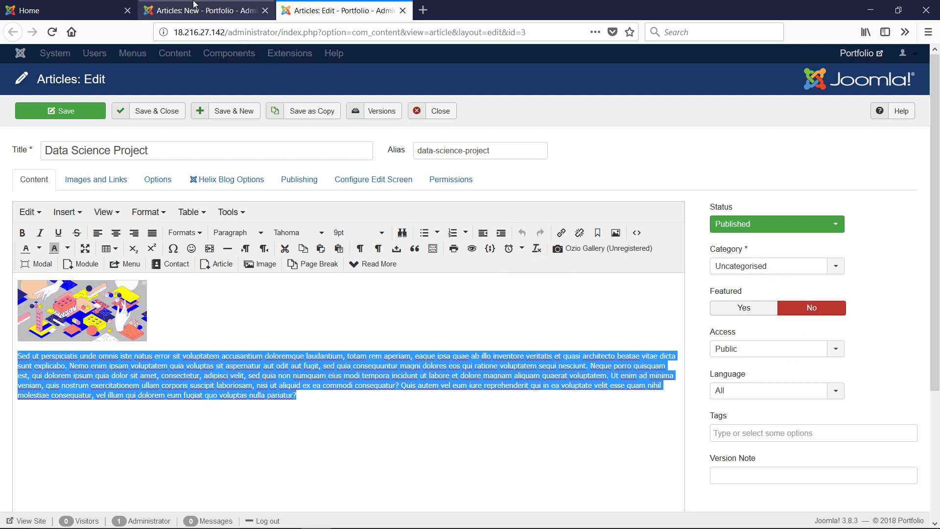
{"action": "left_click", "coordinate": [174, 12]}
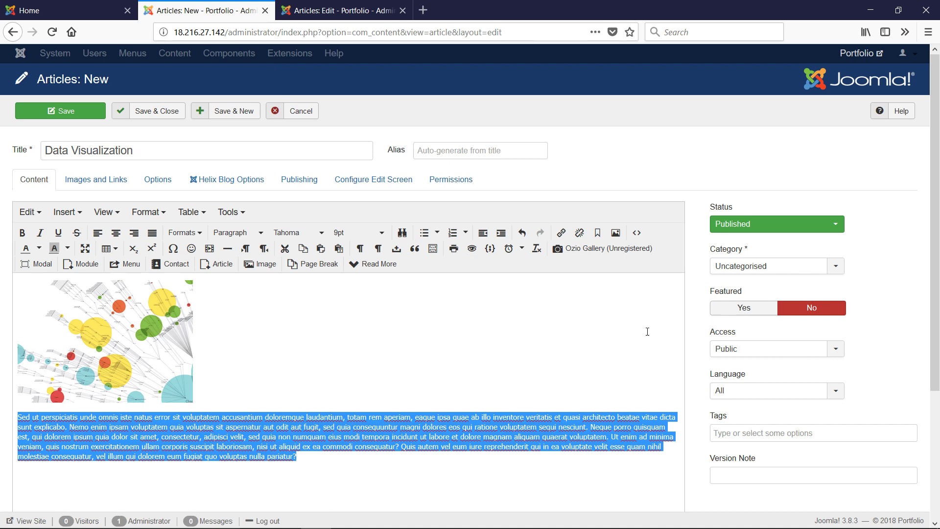
- Show the new article's Images and Links tab, then browse the Data Science Project article's option tabs
{"action": "left_click", "coordinate": [106, 190]}
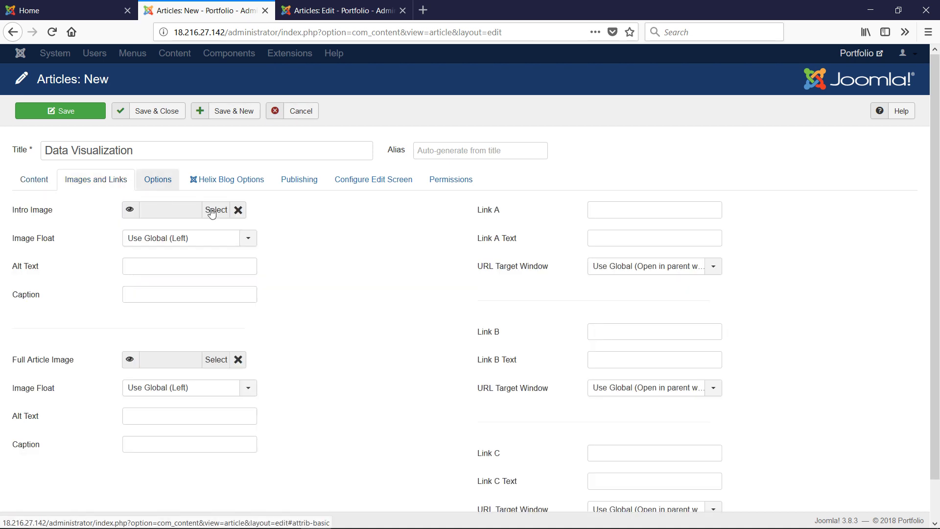
{"action": "left_click", "coordinate": [337, 10]}
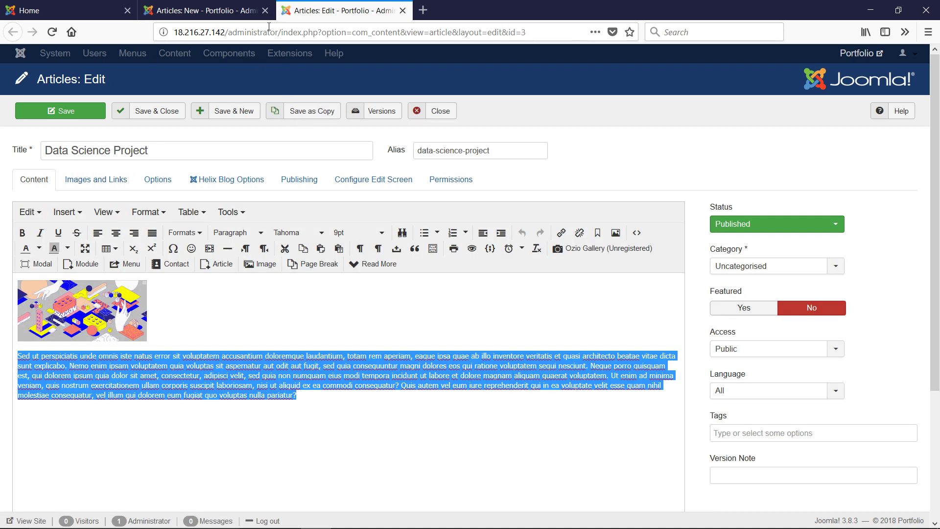
{"action": "left_click", "coordinate": [94, 183]}
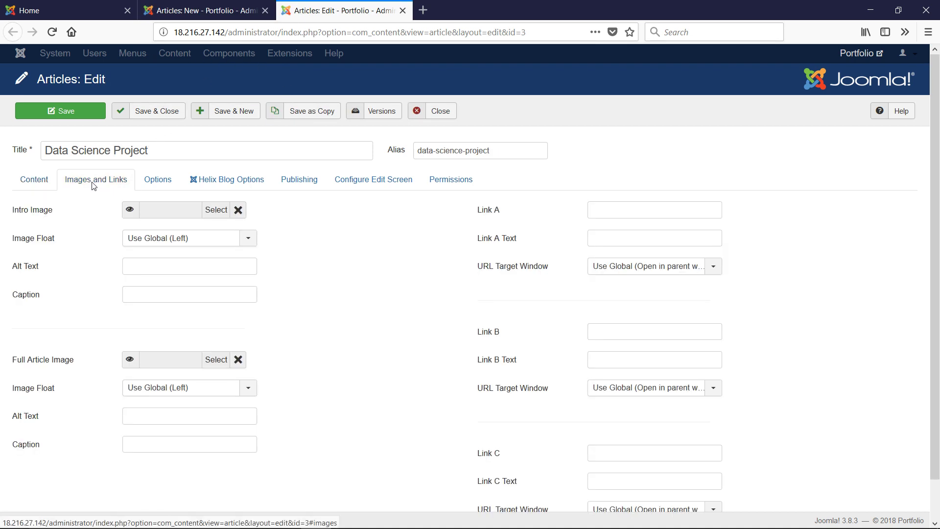
{"action": "left_click", "coordinate": [159, 180]}
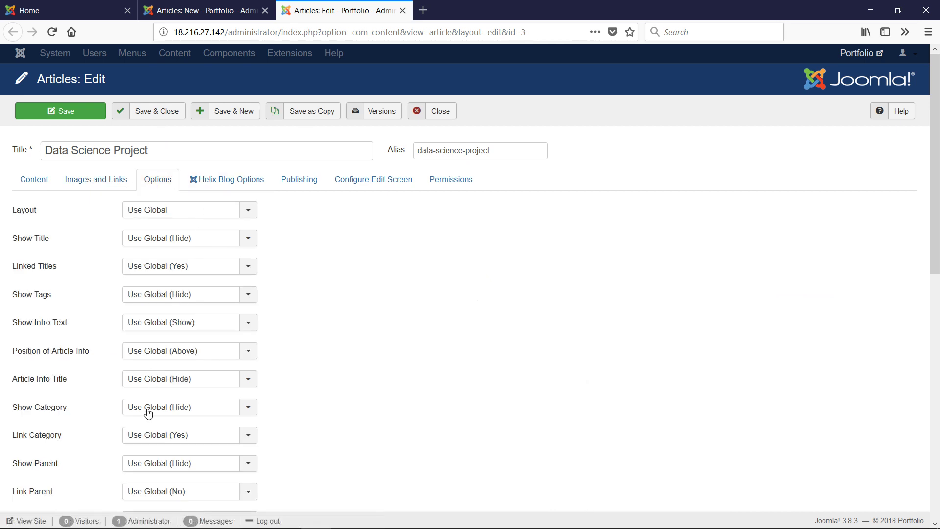
{"action": "left_click", "coordinate": [237, 180]}
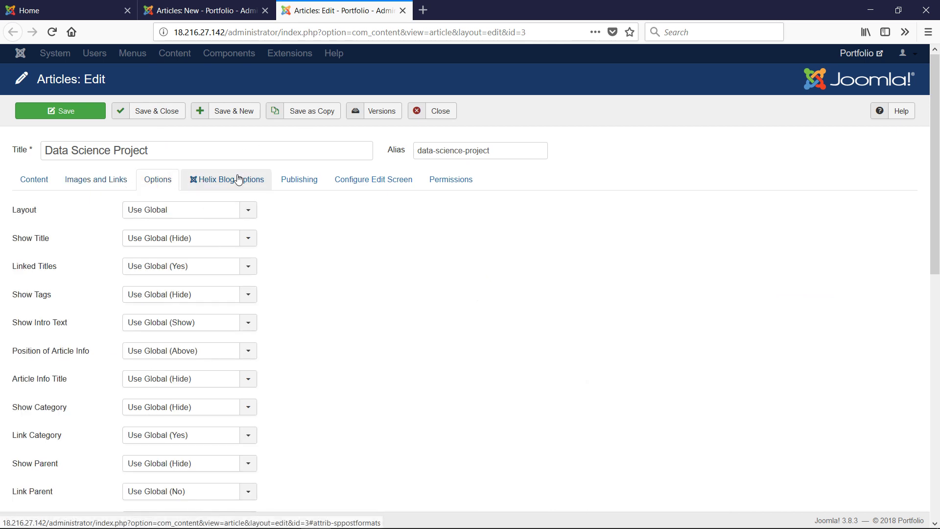
{"action": "left_click", "coordinate": [300, 181]}
{"action": "left_click", "coordinate": [358, 182]}
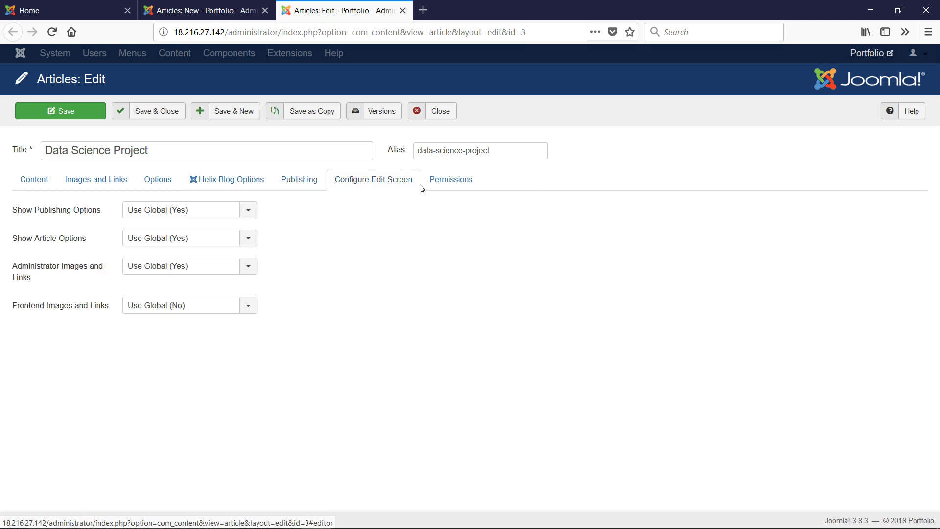
{"action": "left_click", "coordinate": [441, 187]}
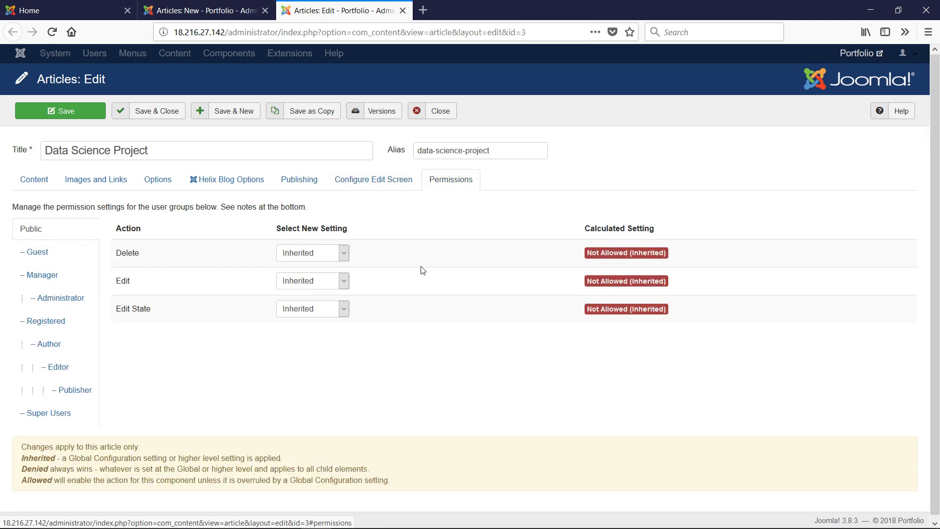
- Return the Data Science Project article to its editor and switch back to Data Visualization
{"action": "left_click", "coordinate": [35, 181]}
{"action": "left_click", "coordinate": [327, 332]}
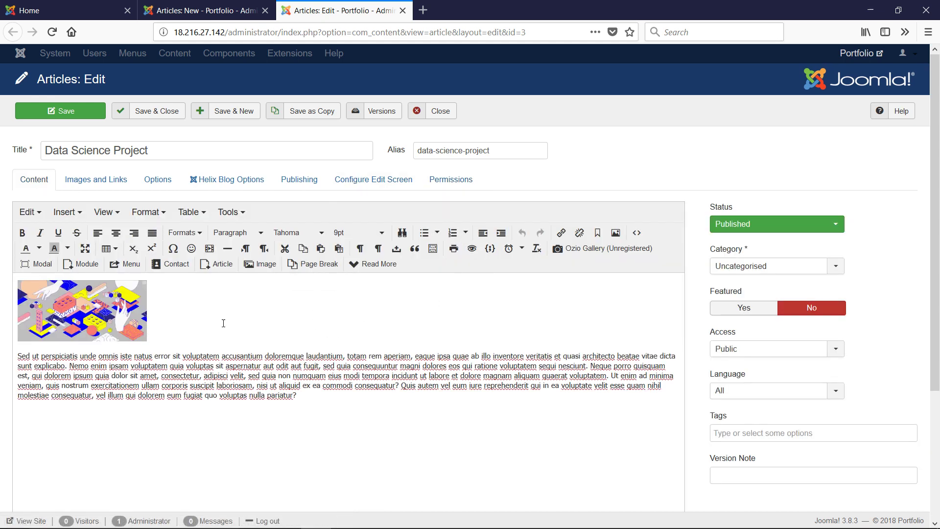
{"action": "left_click", "coordinate": [196, 10]}
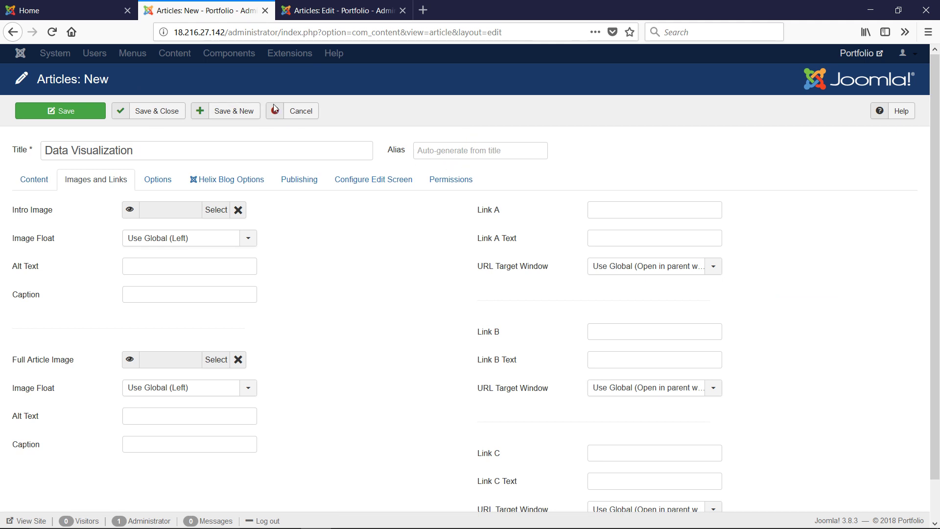
- Save and close the Data Visualization article, now listed as ID 4
{"action": "left_click", "coordinate": [171, 112]}
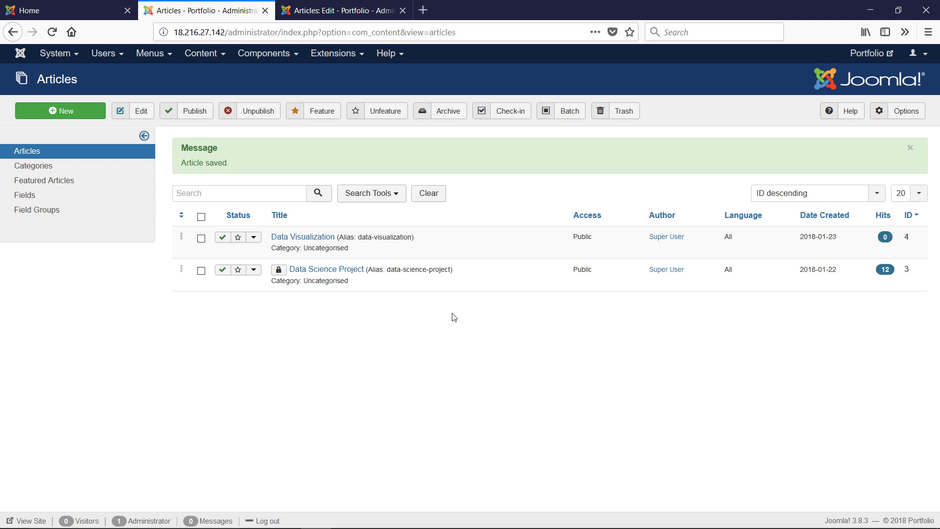
- Start creating a new menu from Menus > Manage, then cancel it
{"action": "left_click", "coordinate": [174, 58]}
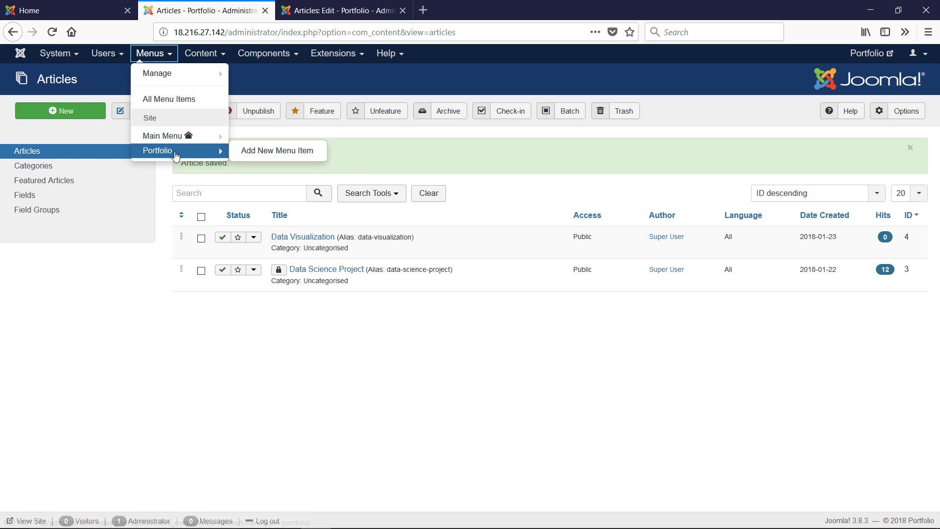
{"action": "mouse_move", "coordinate": [165, 81]}
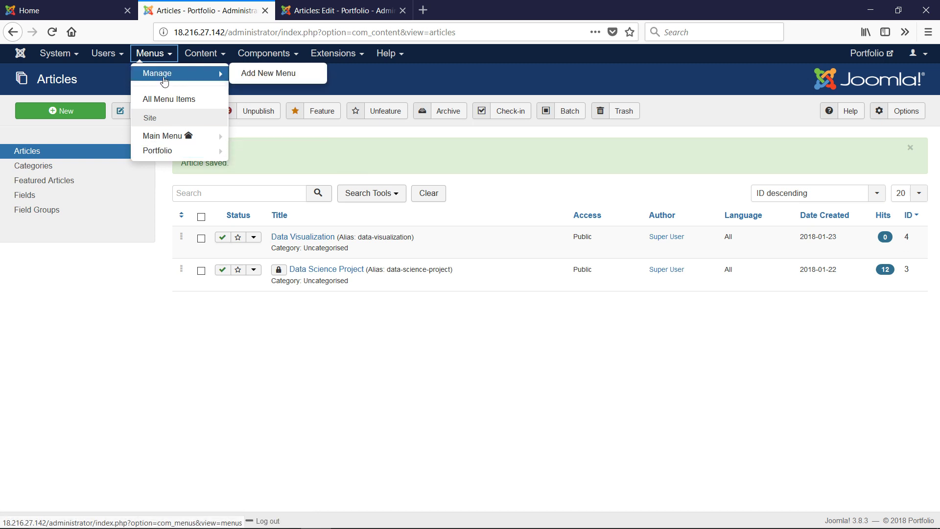
{"action": "left_click", "coordinate": [280, 74]}
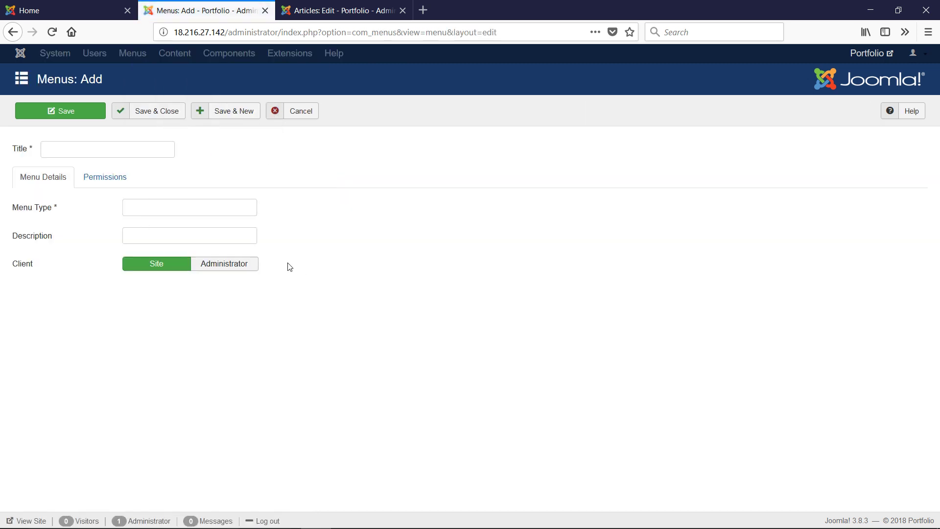
{"action": "left_click", "coordinate": [175, 205]}
{"action": "left_click", "coordinate": [176, 209]}
{"action": "left_click", "coordinate": [274, 110]}
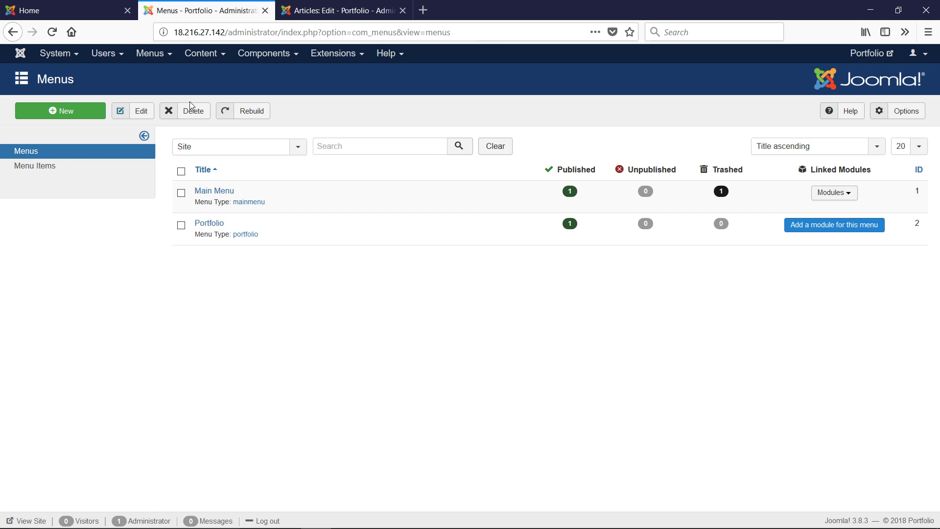
- Show the Menus dropdown listing the Main Menu and Portfolio menus
{"action": "left_click", "coordinate": [153, 57]}
{"action": "left_click", "coordinate": [204, 319]}
{"action": "left_click", "coordinate": [170, 58]}
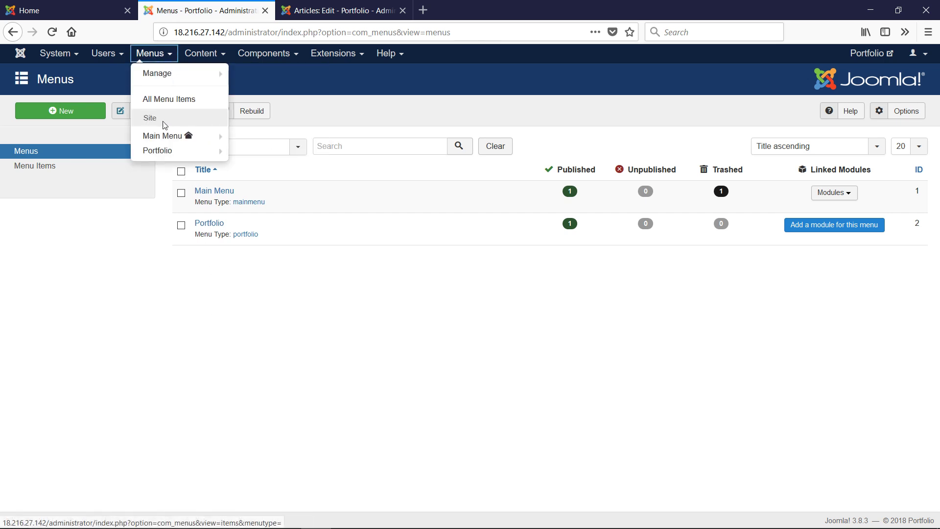
- Create a new item in the Portfolio menu and title it 'Data Visualization'
{"action": "left_click", "coordinate": [160, 151]}
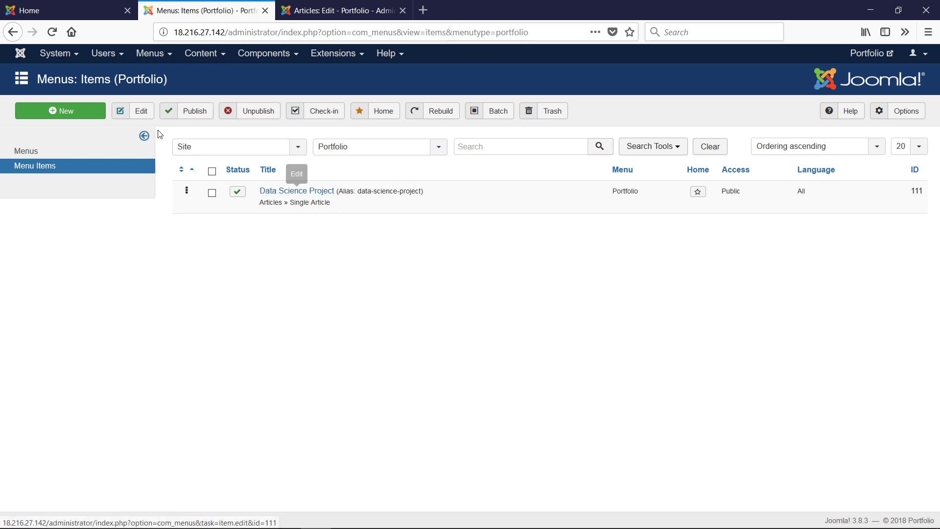
{"action": "left_click", "coordinate": [88, 116]}
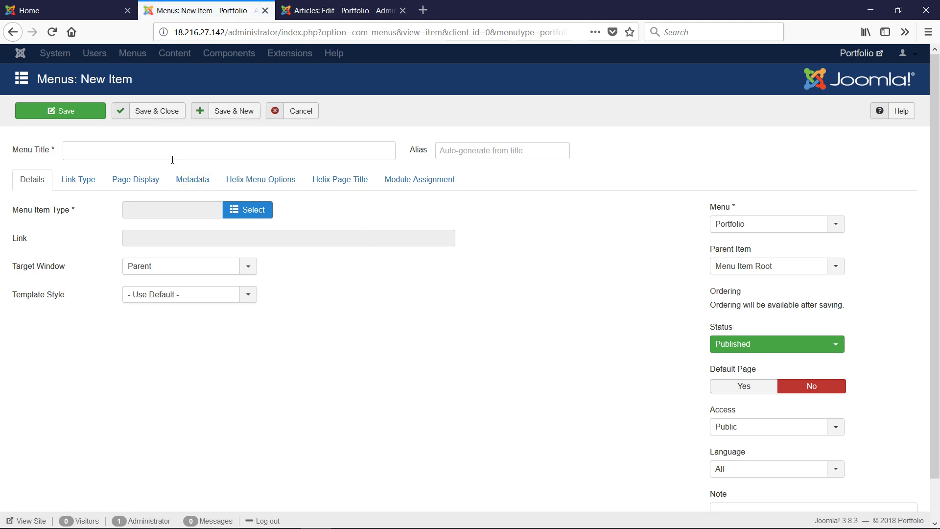
{"action": "left_click", "coordinate": [171, 154]}
{"action": "type", "text": "Data "}
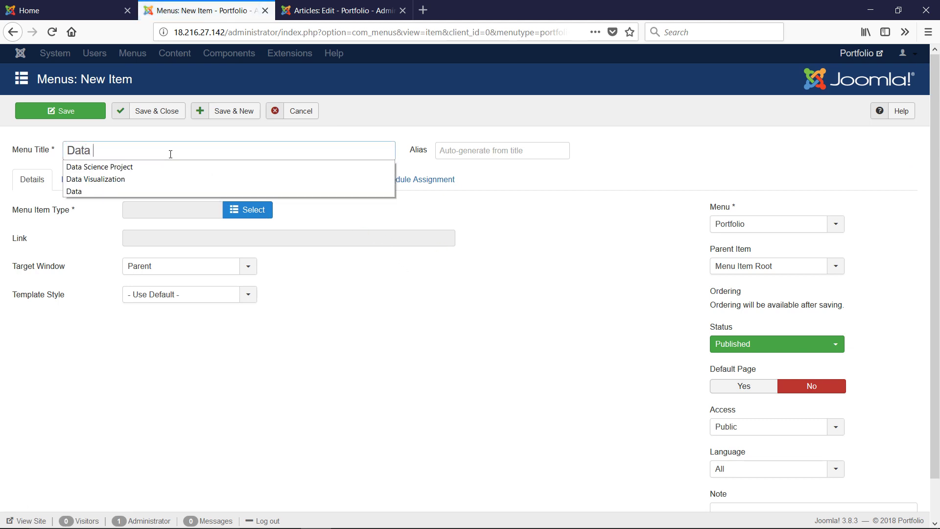
{"action": "type", "text": "Visualization"}
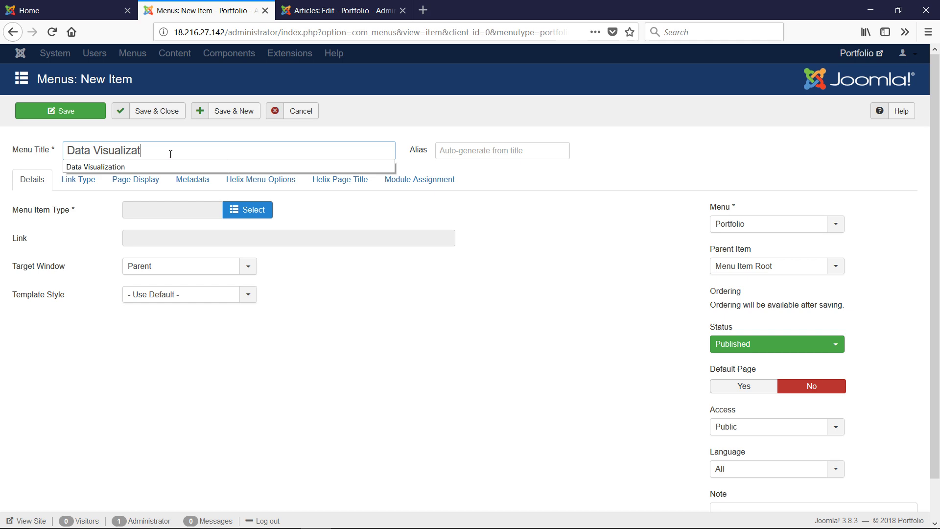
{"action": "left_click", "coordinate": [328, 318]}
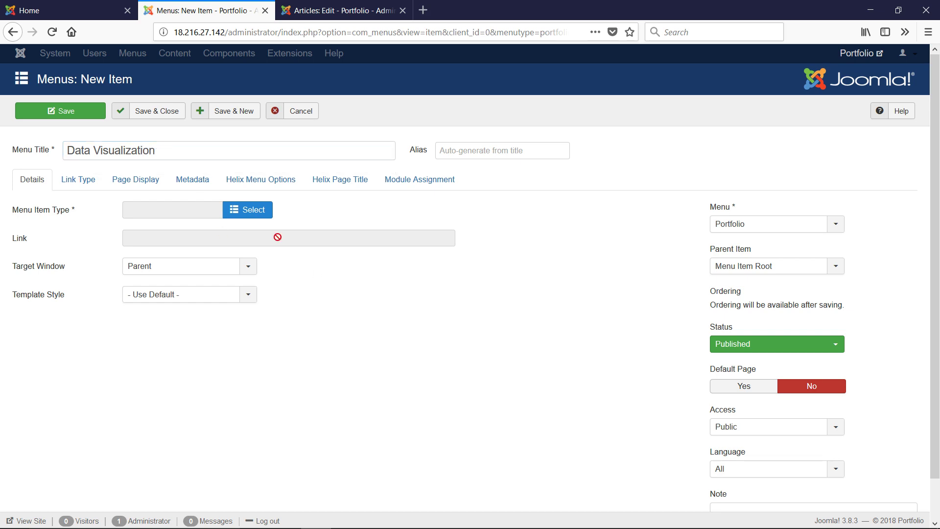
- Make the item an Articles > Single Article link to the Data Visualization article and save
{"action": "left_click", "coordinate": [247, 212]}
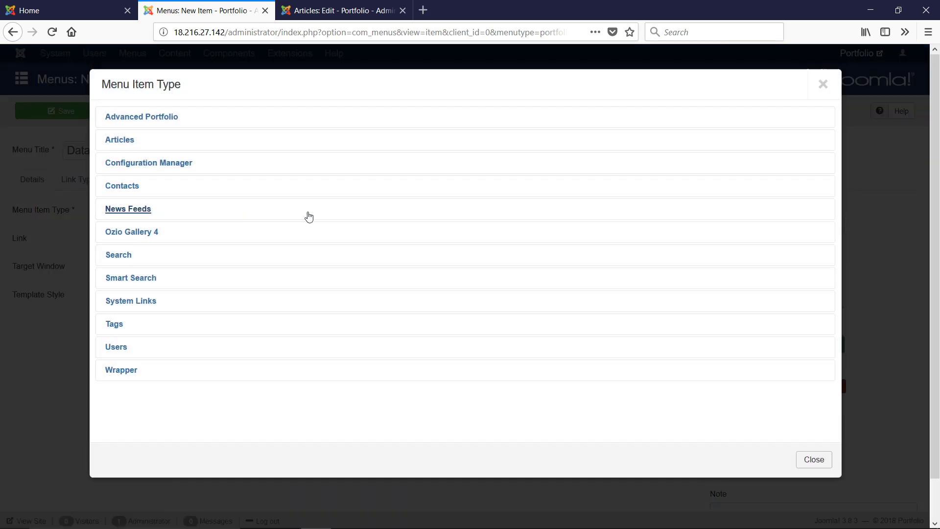
{"action": "left_click", "coordinate": [119, 140]}
{"action": "left_click", "coordinate": [139, 294]}
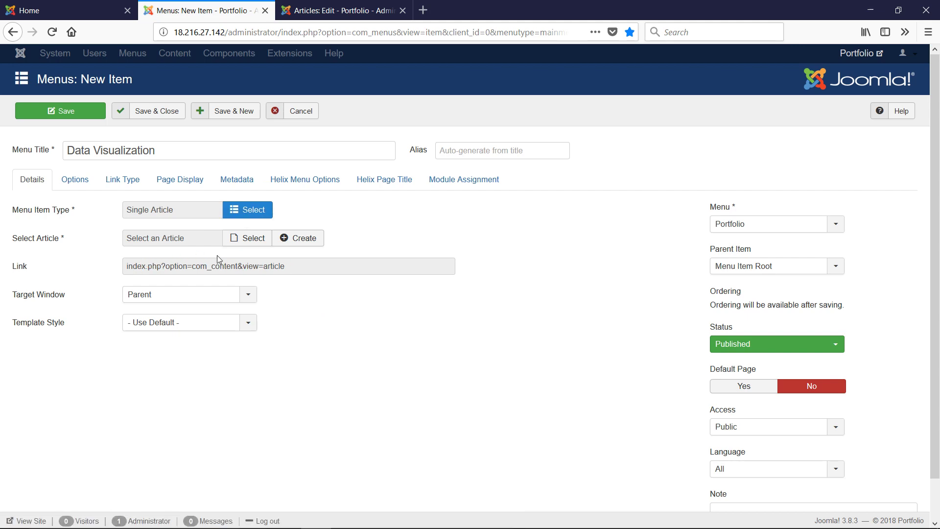
{"action": "left_click", "coordinate": [245, 238]}
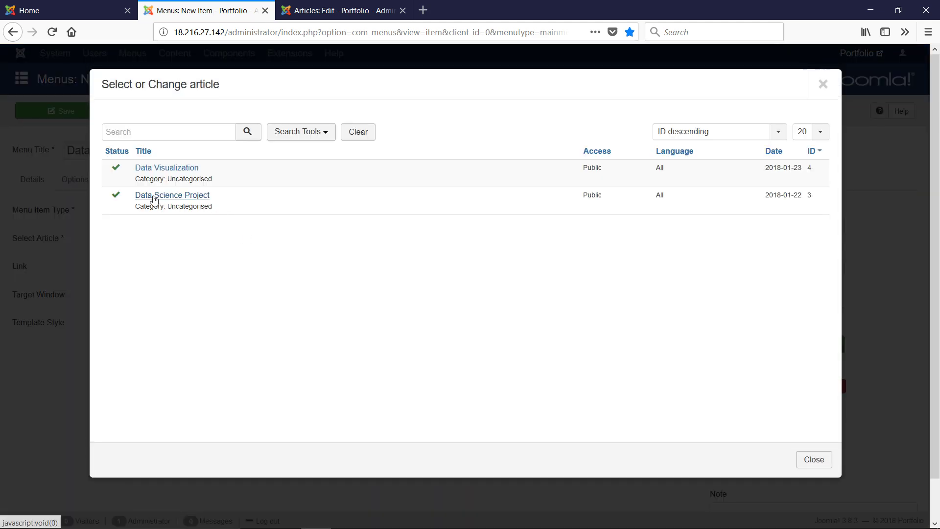
{"action": "left_click", "coordinate": [163, 168]}
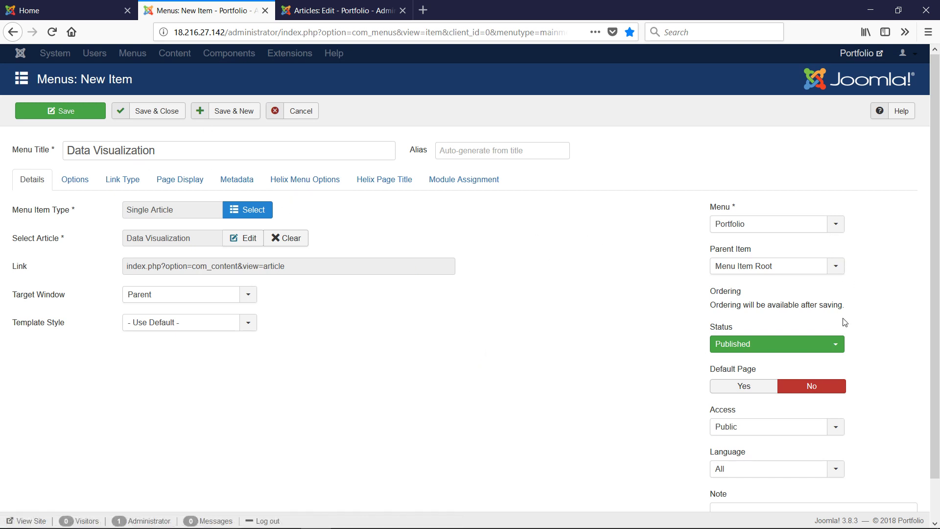
{"action": "left_click", "coordinate": [45, 103]}
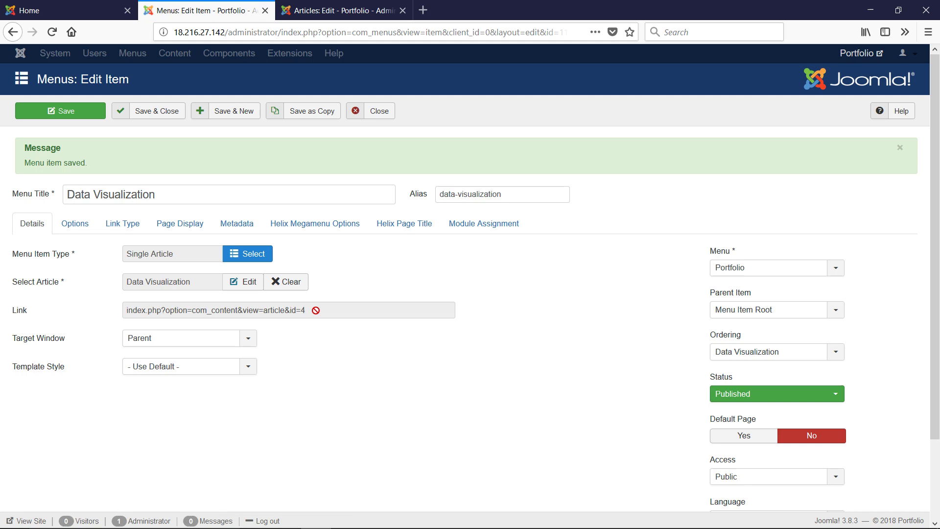
- Load the menu item's article link in the Articles: Edit tab to preview the public page
{"action": "left_click_drag", "start_coordinate": [316, 309], "coordinate": [116, 310]}
{"action": "key", "text": "ctrl+c"}
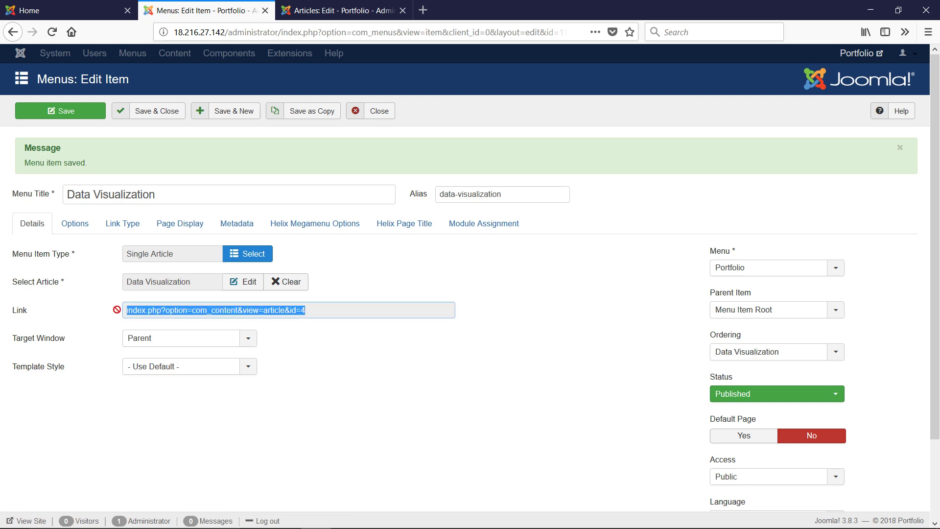
{"action": "left_click", "coordinate": [349, 14]}
{"action": "left_click_drag", "start_coordinate": [228, 32], "coordinate": [528, 41]}
{"action": "key", "text": "ctrl+v"}
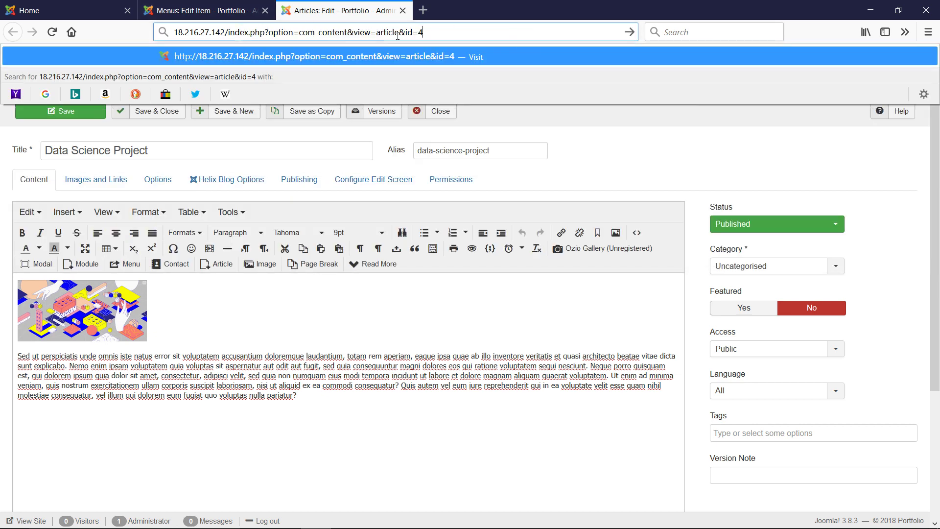
{"action": "key", "text": "Return"}
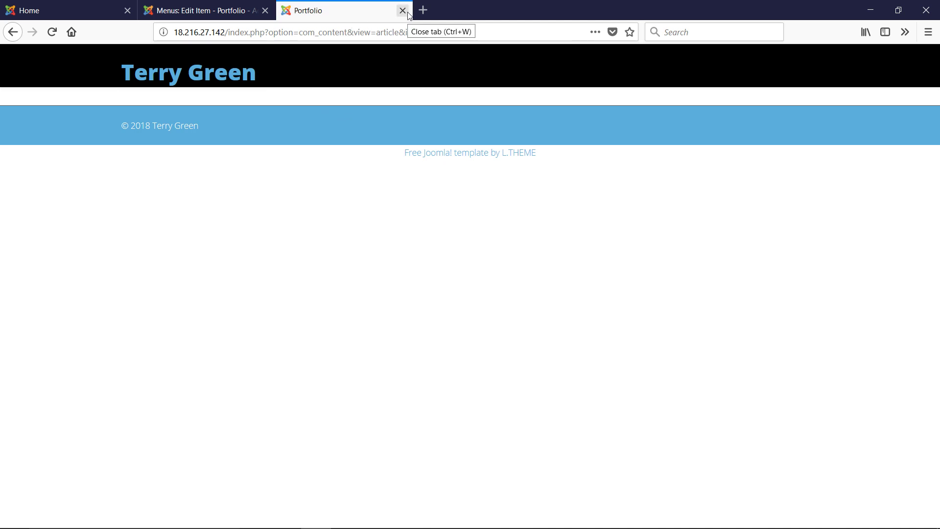
{"action": "left_click", "coordinate": [425, 31]}
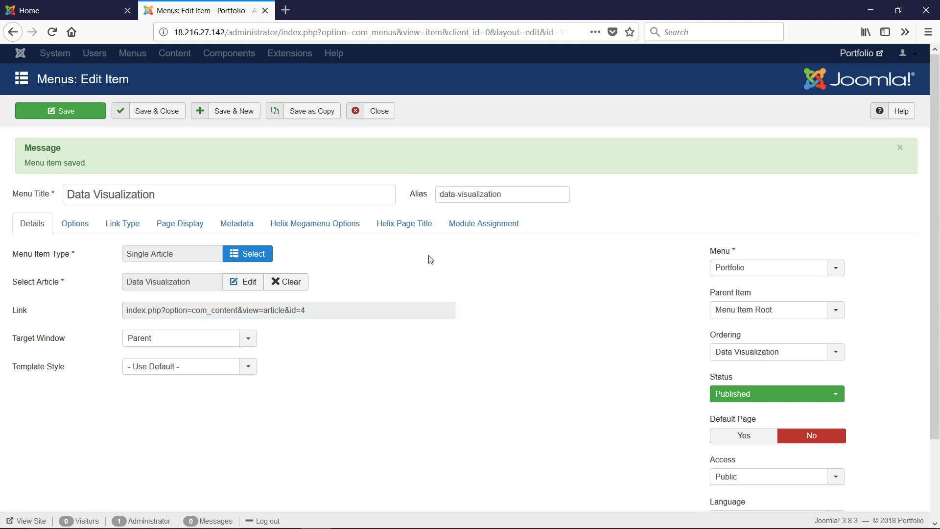
{"action": "left_click", "coordinate": [77, 226]}
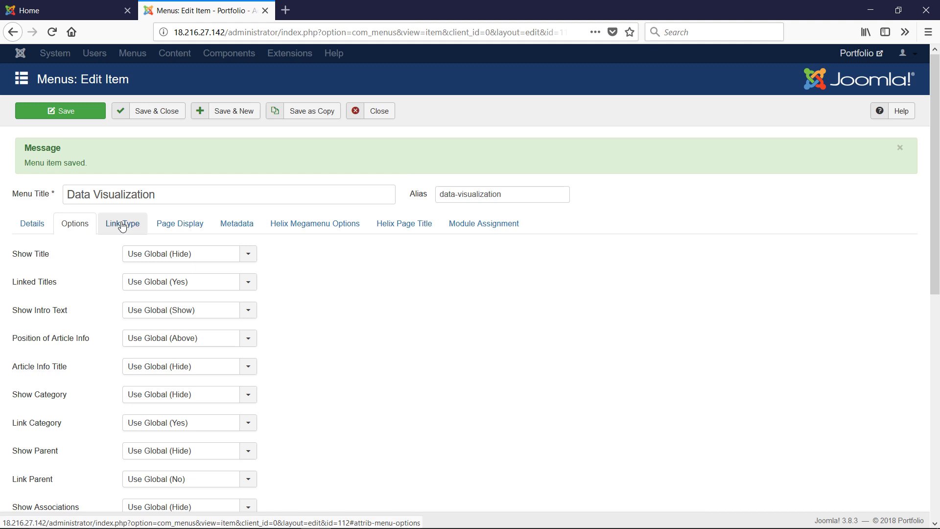
{"action": "left_click", "coordinate": [122, 224]}
{"action": "left_click", "coordinate": [42, 227]}
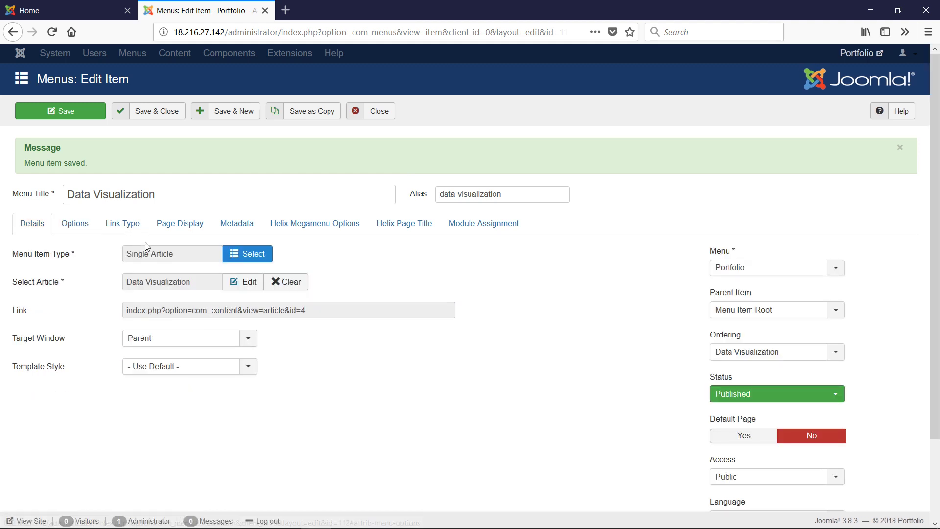
{"action": "scroll", "coordinate": [455, 291], "scroll_direction": "down", "scroll_amount": 2}
{"action": "left_click", "coordinate": [182, 221]}
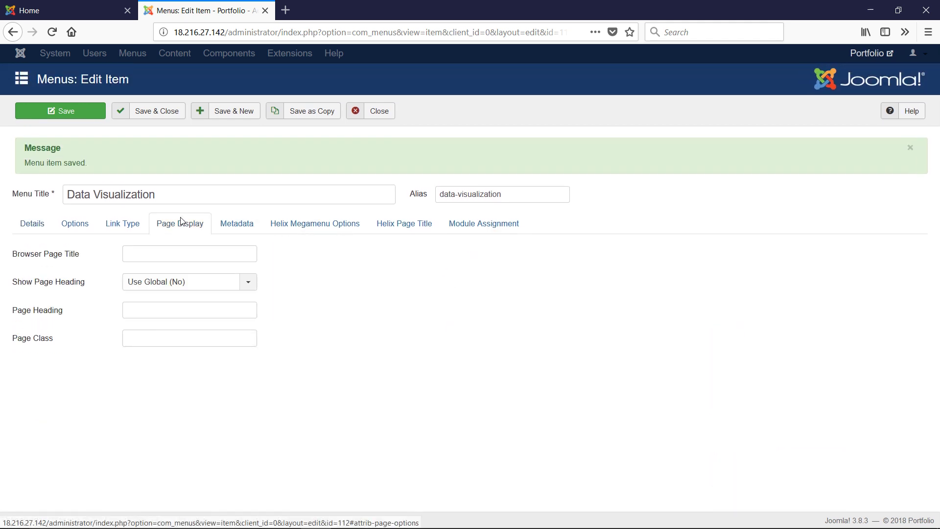
{"action": "left_click", "coordinate": [103, 224]}
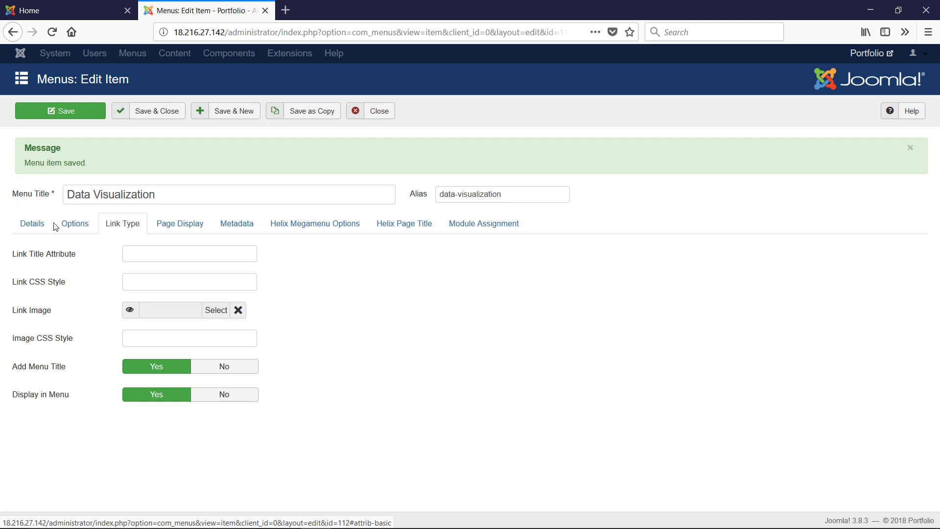
{"action": "left_click", "coordinate": [75, 224]}
{"action": "left_click", "coordinate": [169, 226]}
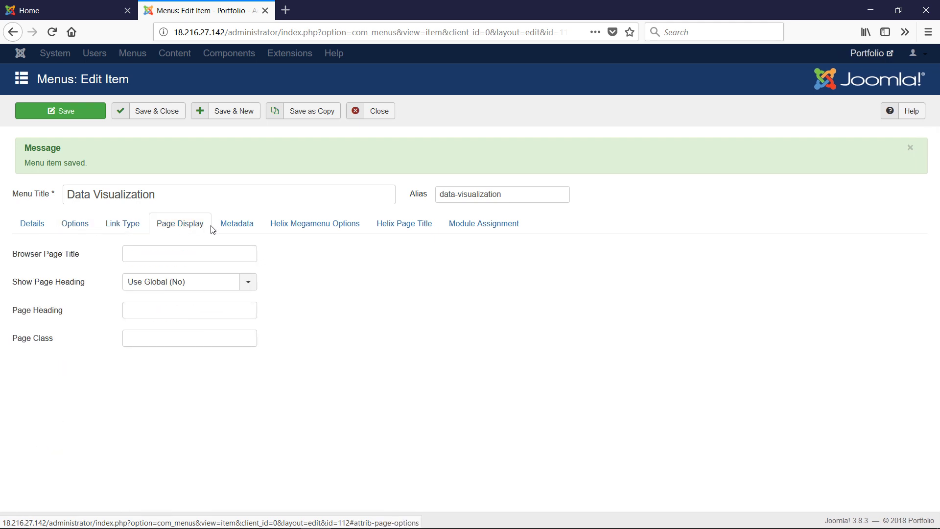
{"action": "left_click", "coordinate": [228, 226]}
{"action": "left_click", "coordinate": [273, 229]}
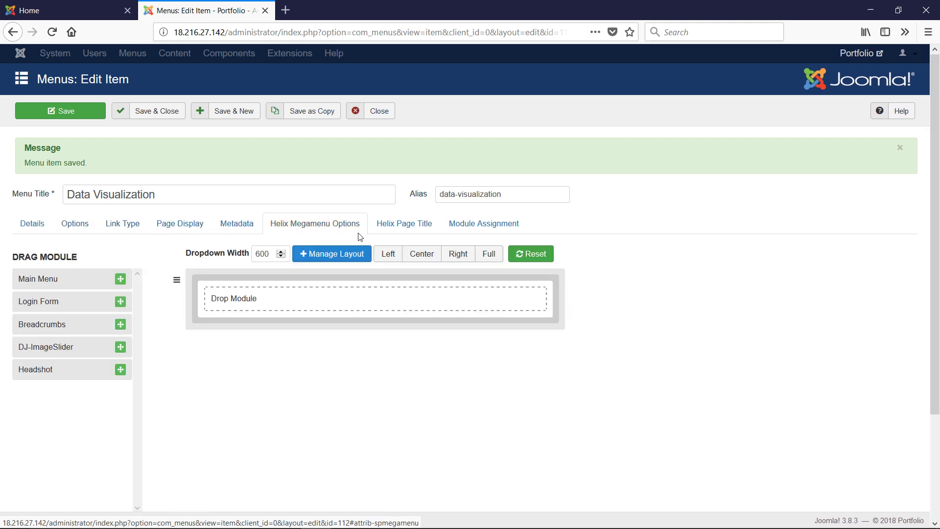
{"action": "left_click", "coordinate": [388, 236]}
{"action": "left_click", "coordinate": [457, 230]}
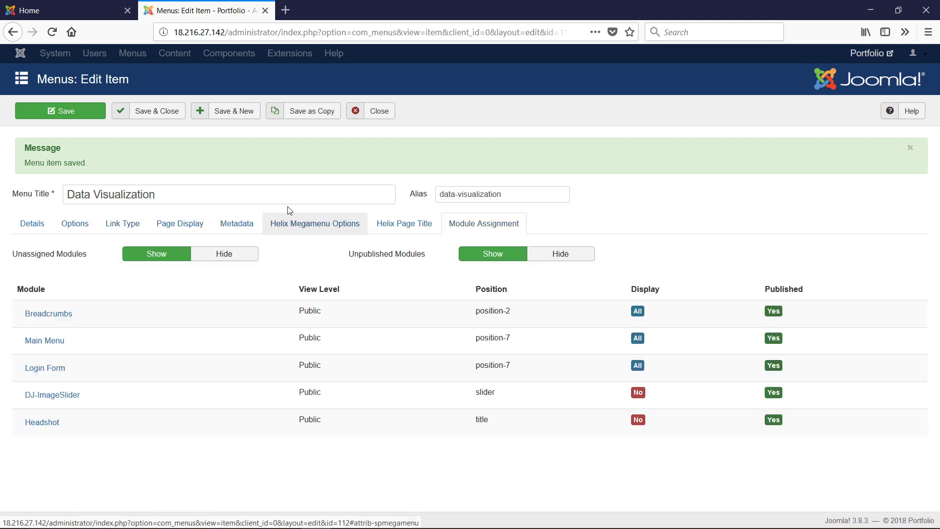
{"action": "left_click", "coordinate": [42, 230]}
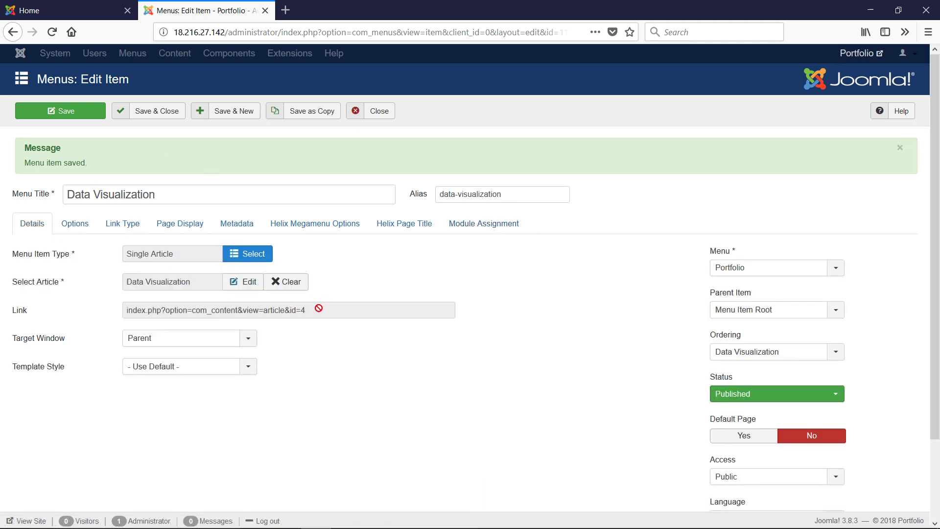
{"action": "left_click_drag", "start_coordinate": [319, 308], "coordinate": [107, 300]}
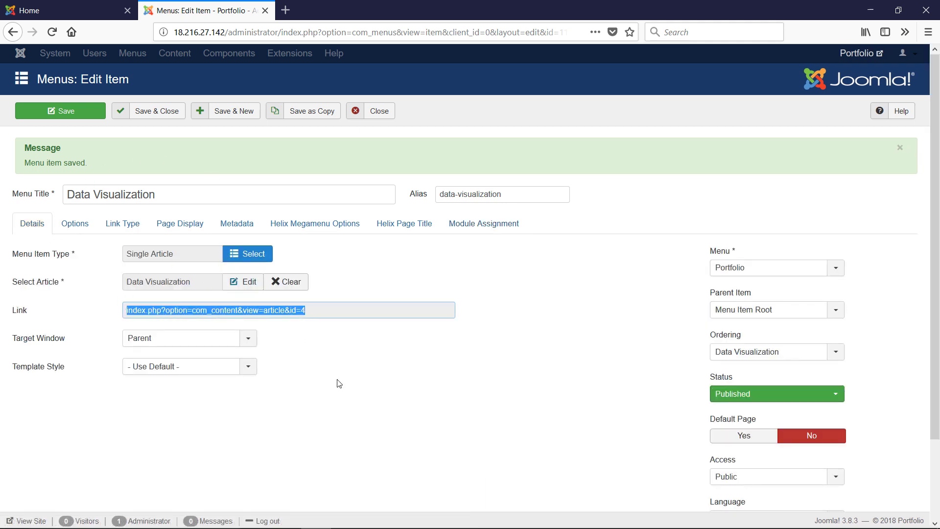
- Save and close the Data Visualization menu item to return to the Portfolio items list
{"action": "left_click", "coordinate": [157, 112]}
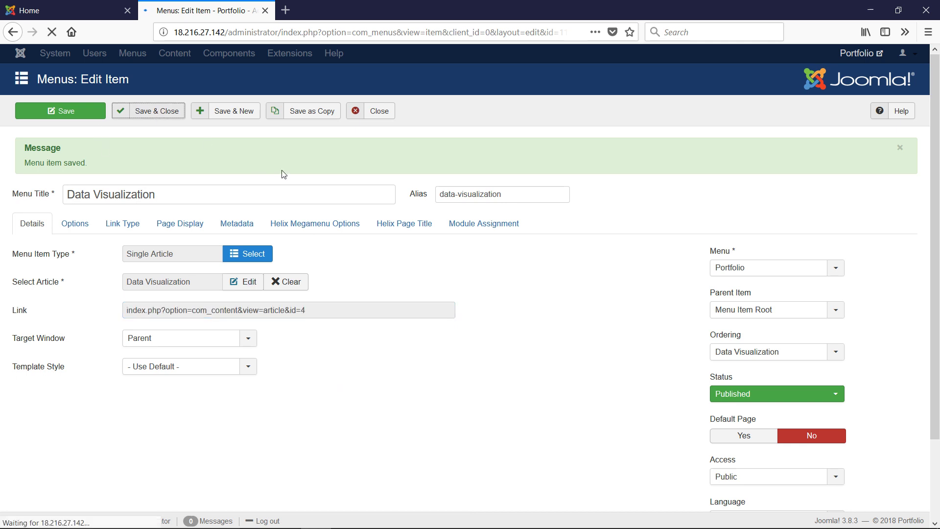